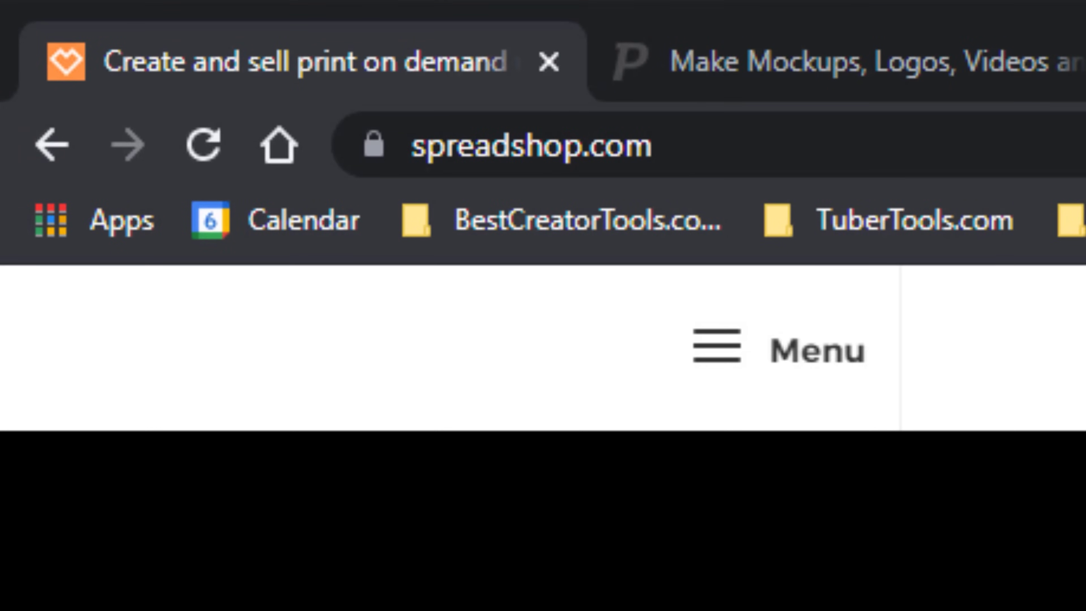
Step: Load the Spreadshop homepage at spreadshop.com in the browser
click(732, 146)
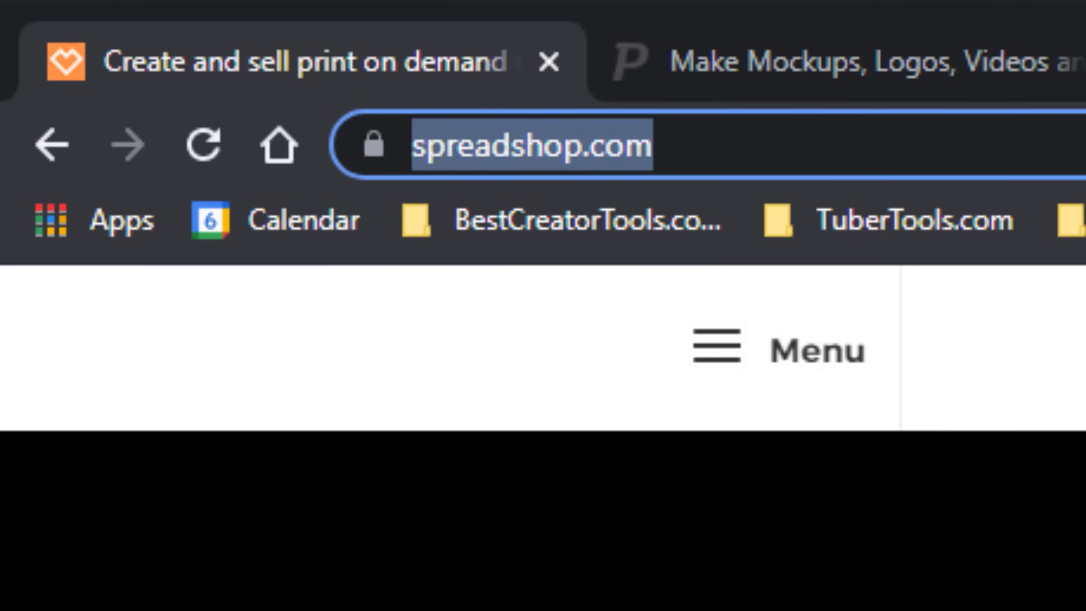
key(Escape)
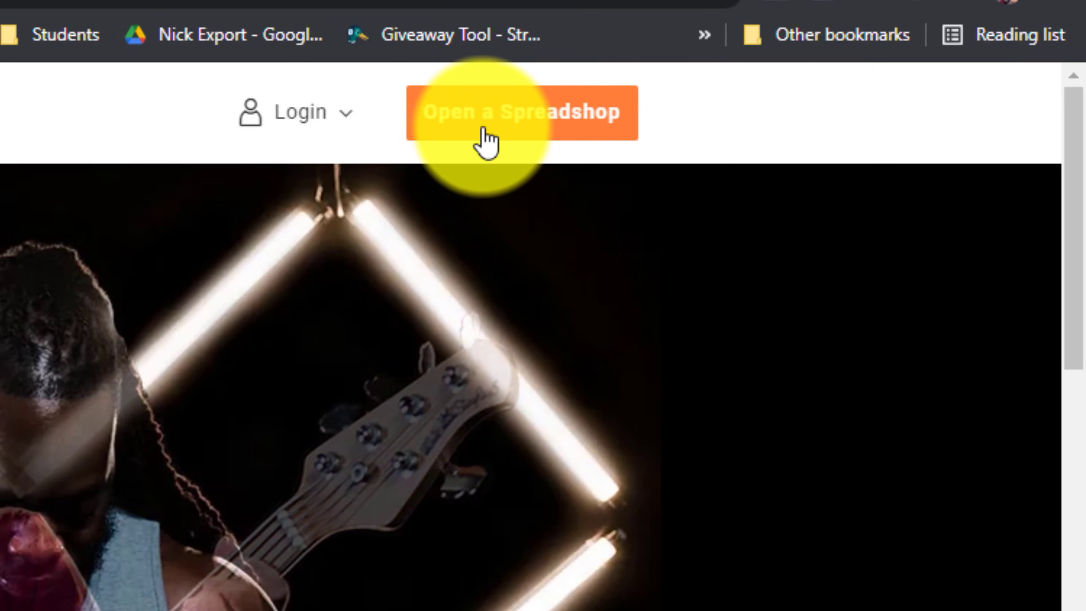
Step: Open a Spreadshop, submit the Register now form, and begin the Create products checklist item
click(487, 144)
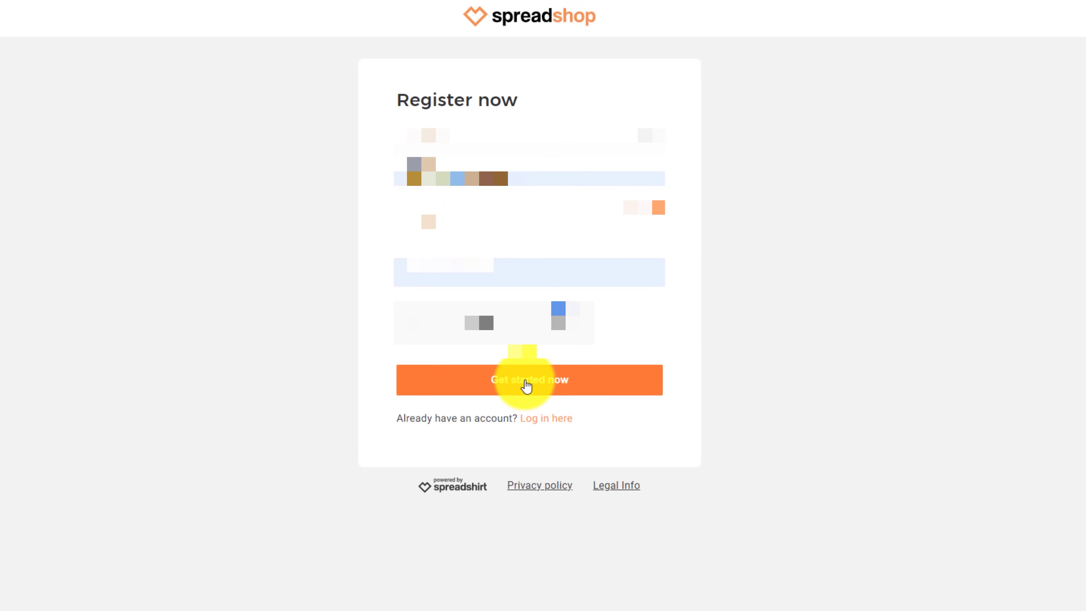
click(526, 386)
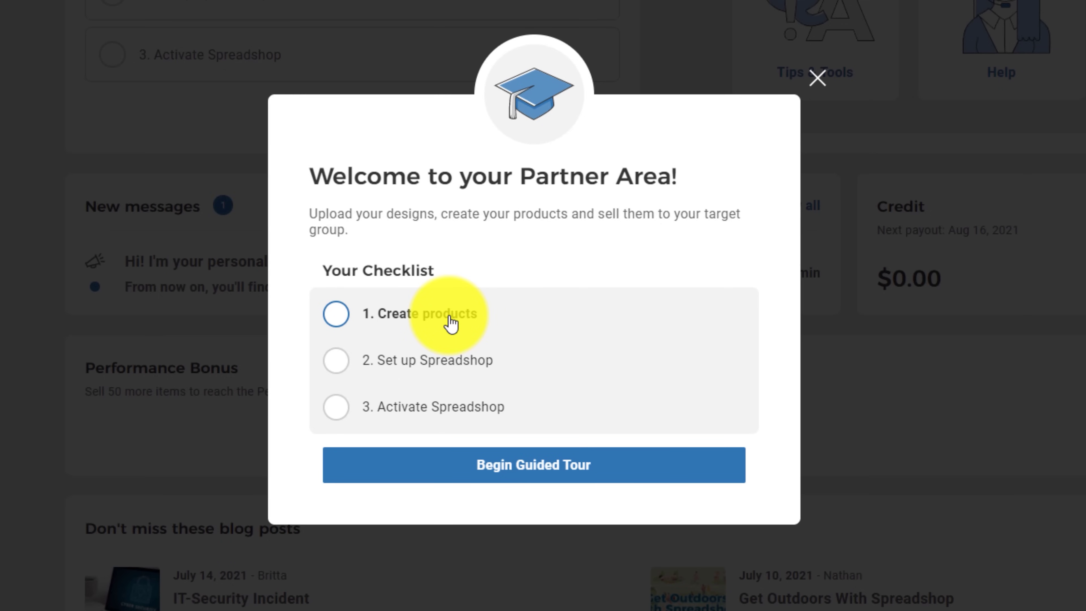
click(448, 316)
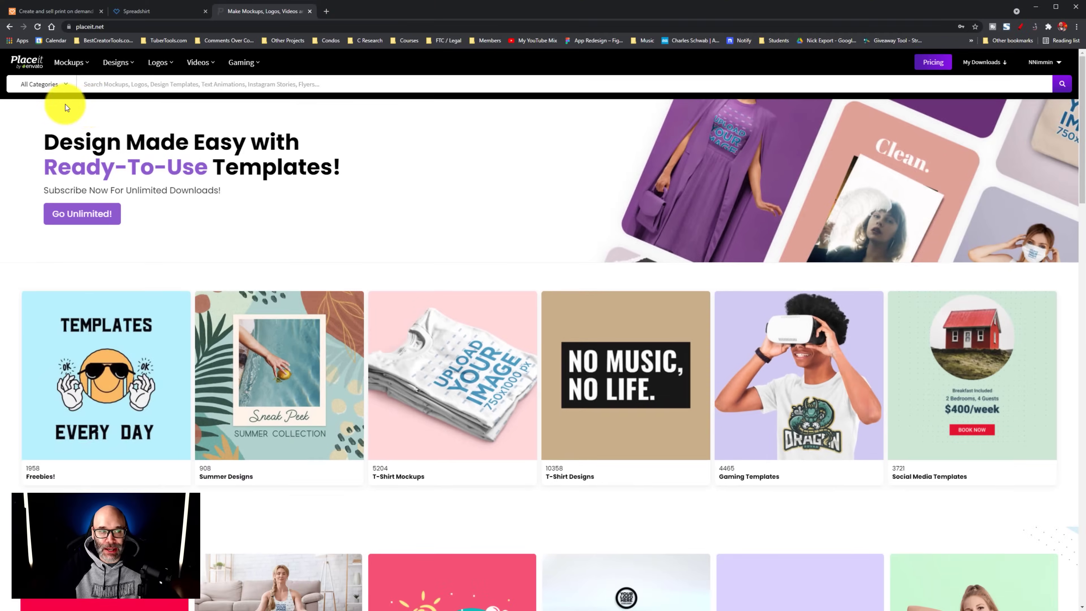
Step: Browse Placeit's T-Shirt Designs template gallery
mouse_move(119, 62)
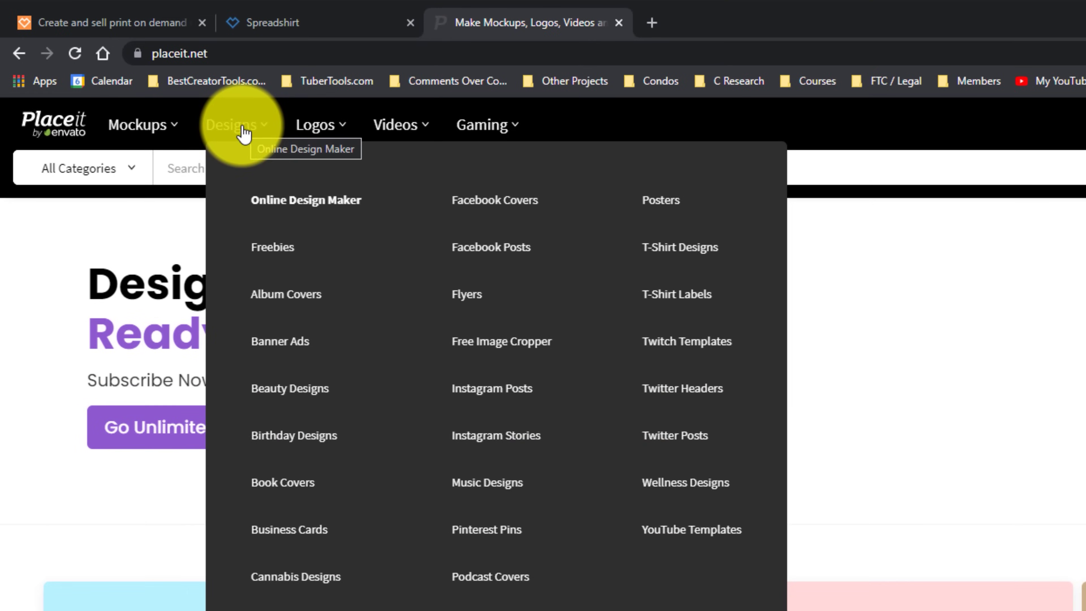
click(686, 259)
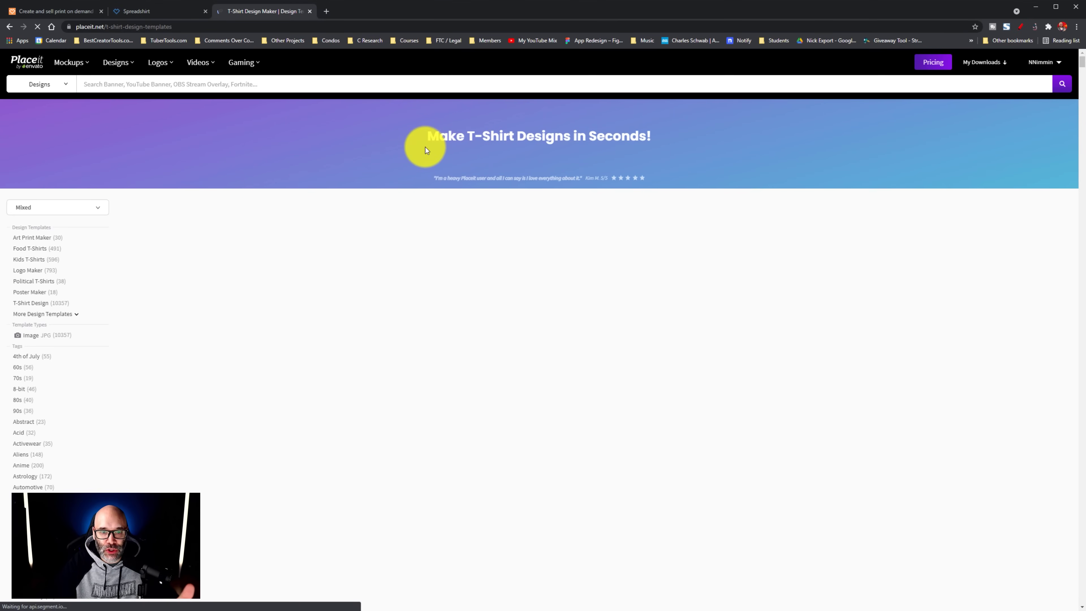
scroll(813, 270, down, 3)
scroll(965, 340, down, 2)
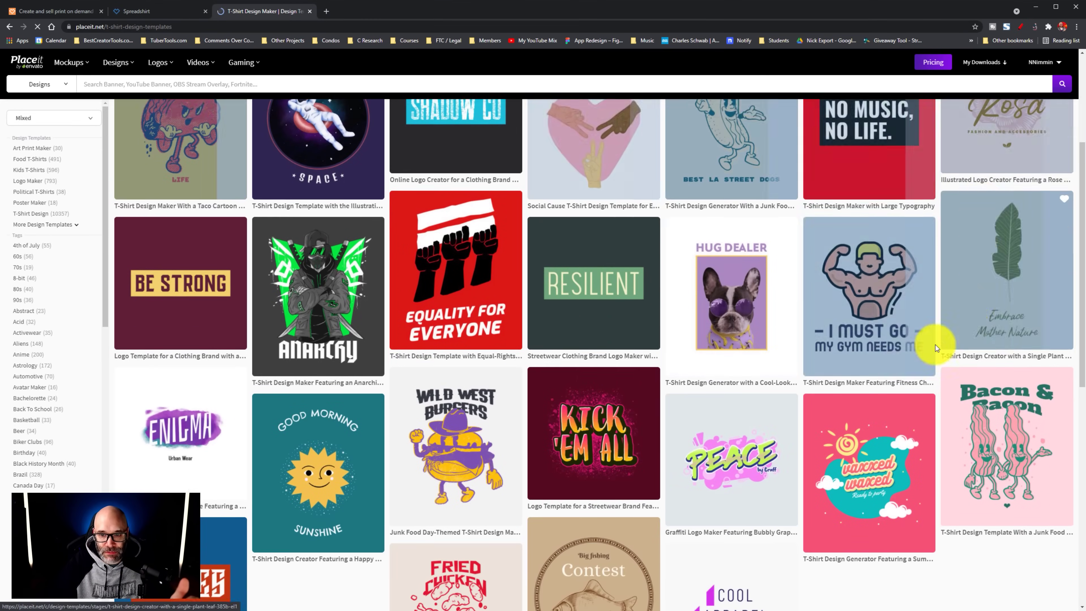
scroll(672, 415, down, 3)
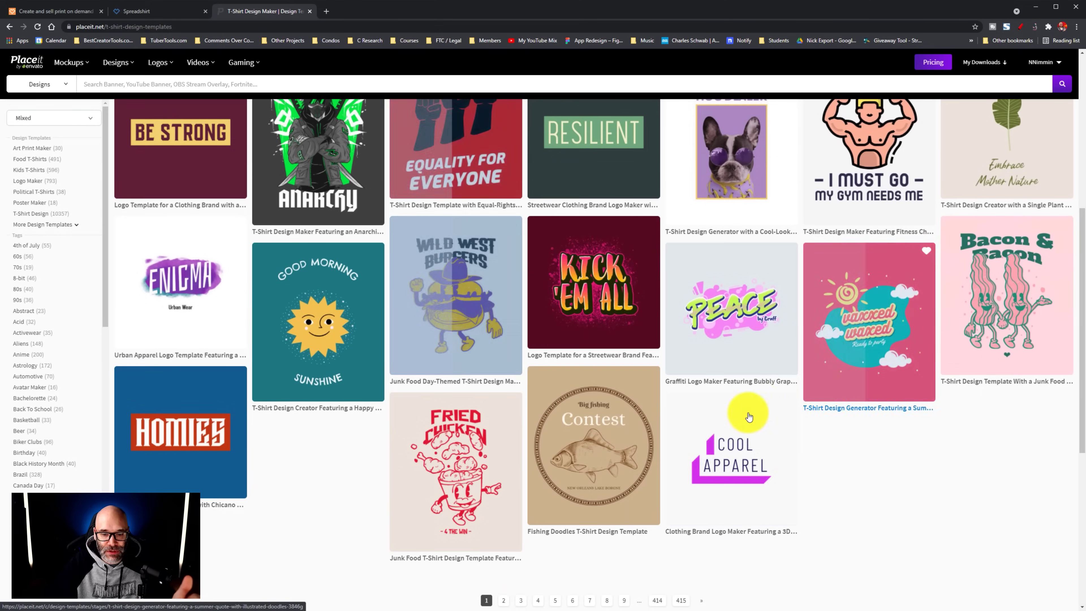
scroll(556, 424, down, 3)
scroll(513, 376, up, 3)
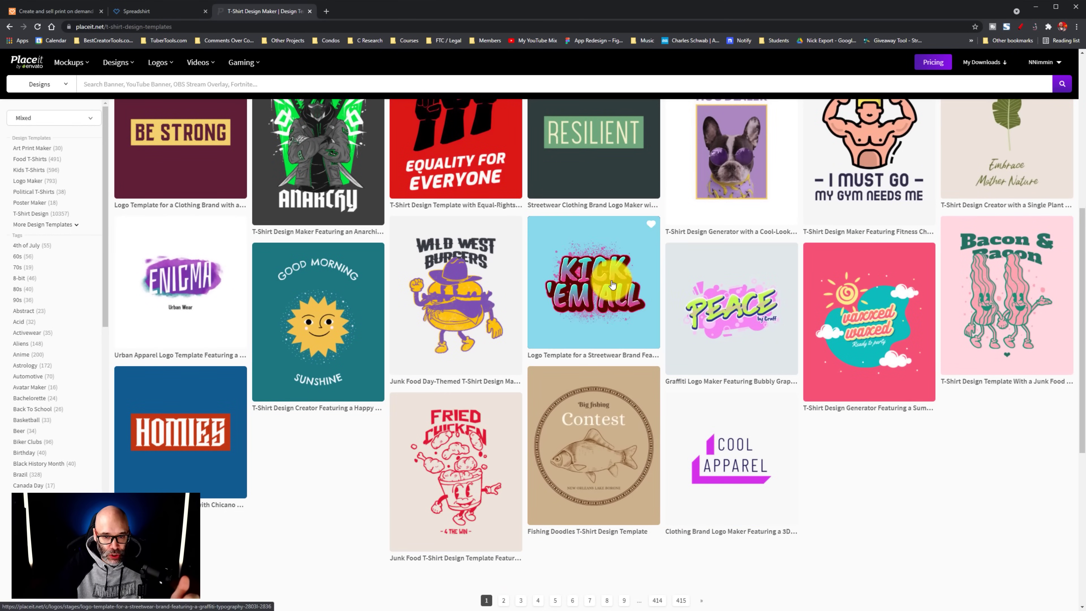
scroll(578, 299, up, 2)
scroll(492, 278, up, 5)
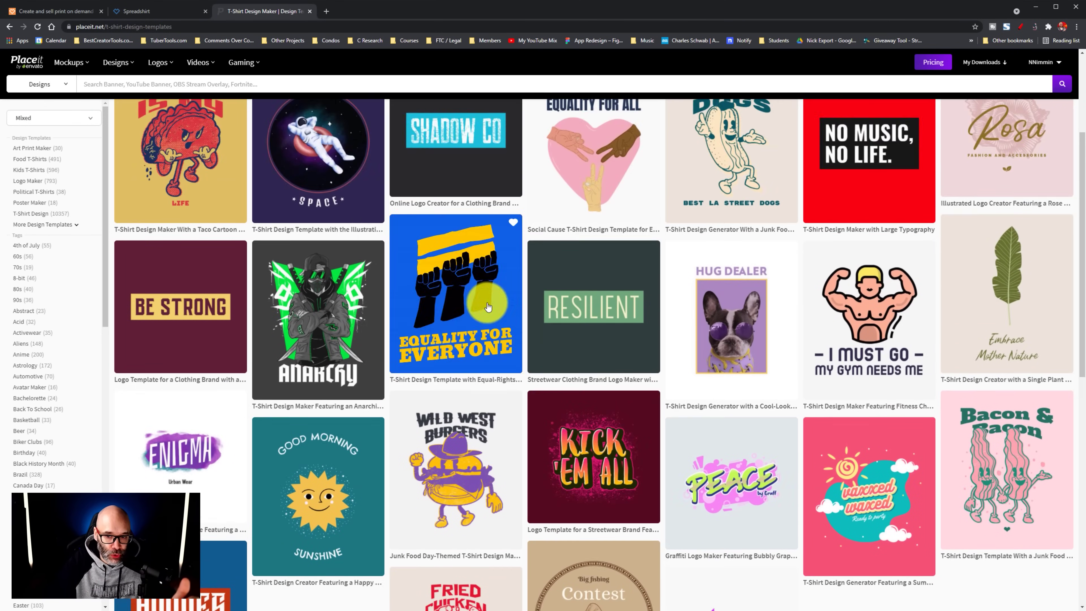
scroll(300, 231, down, 2)
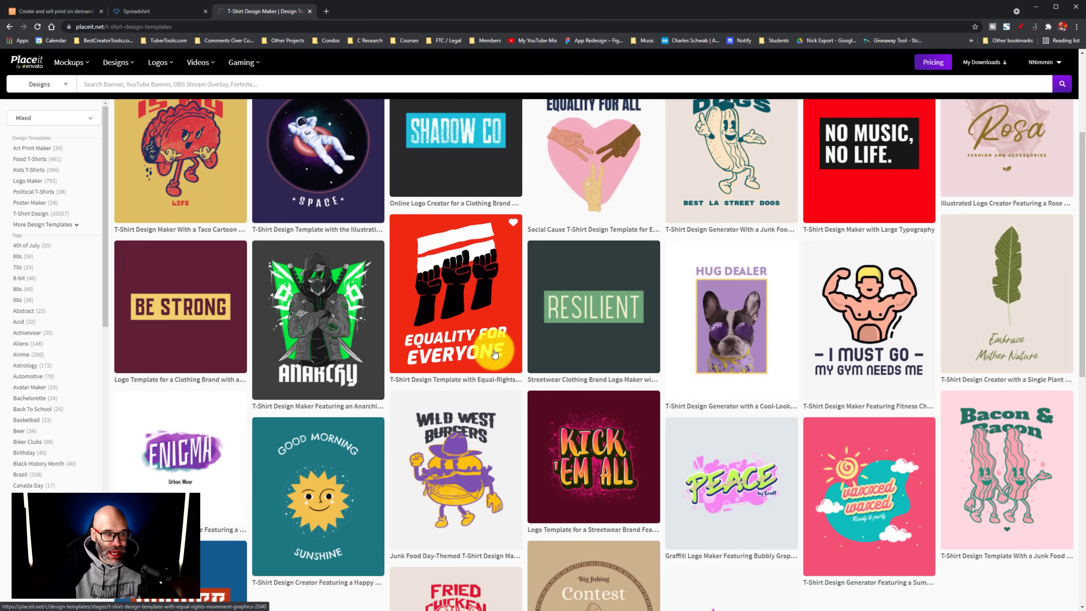
scroll(404, 315, down, 1)
scroll(400, 359, down, 5)
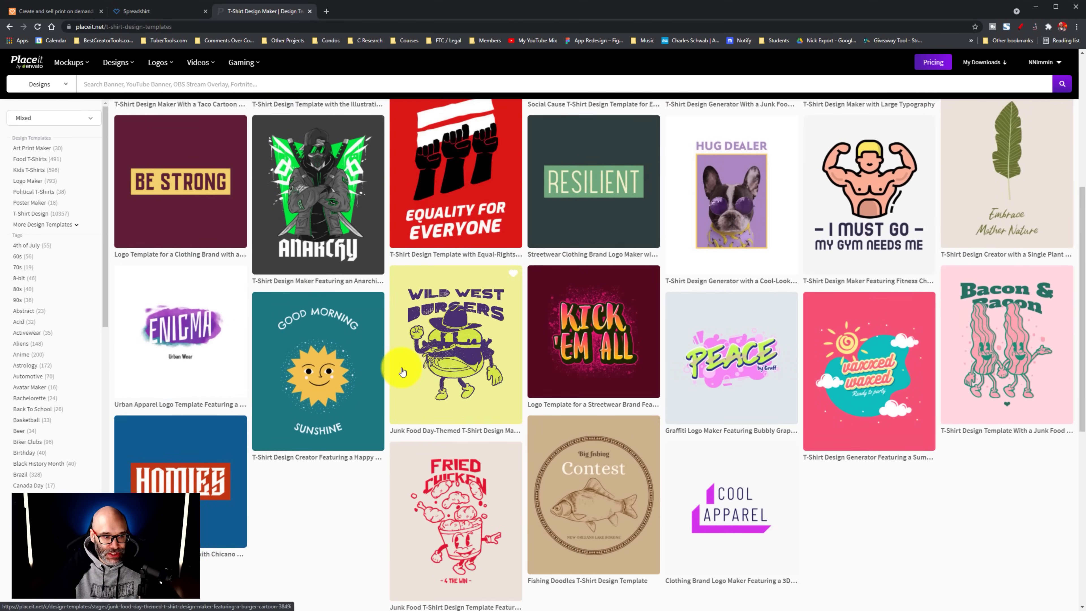
scroll(376, 381, up, 10)
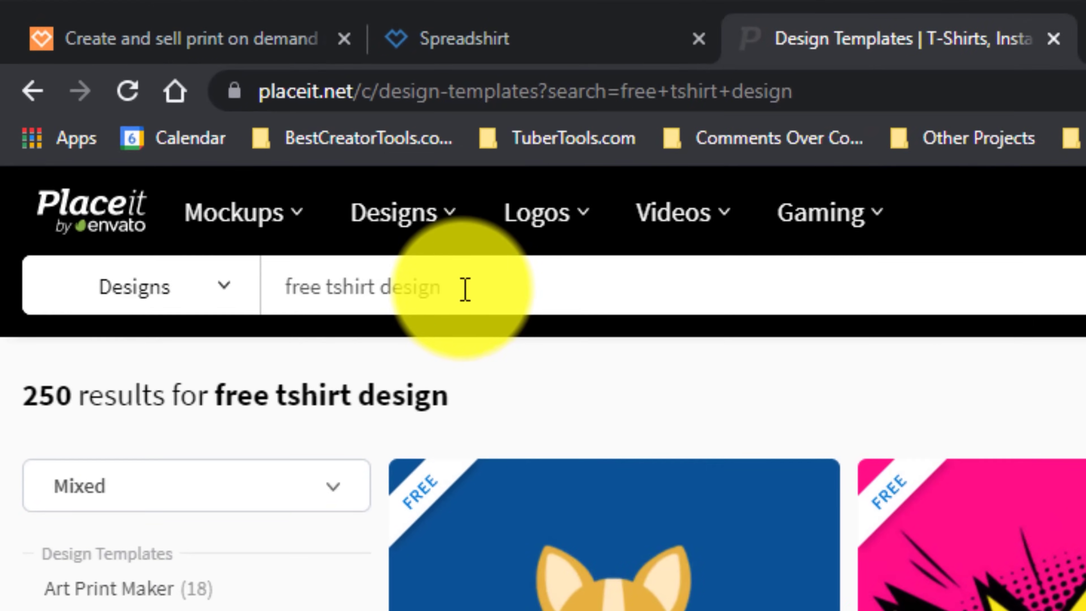
Step: Search Placeit for 'free tshirt design' and scroll the 250 results
drag(465, 289, 258, 300)
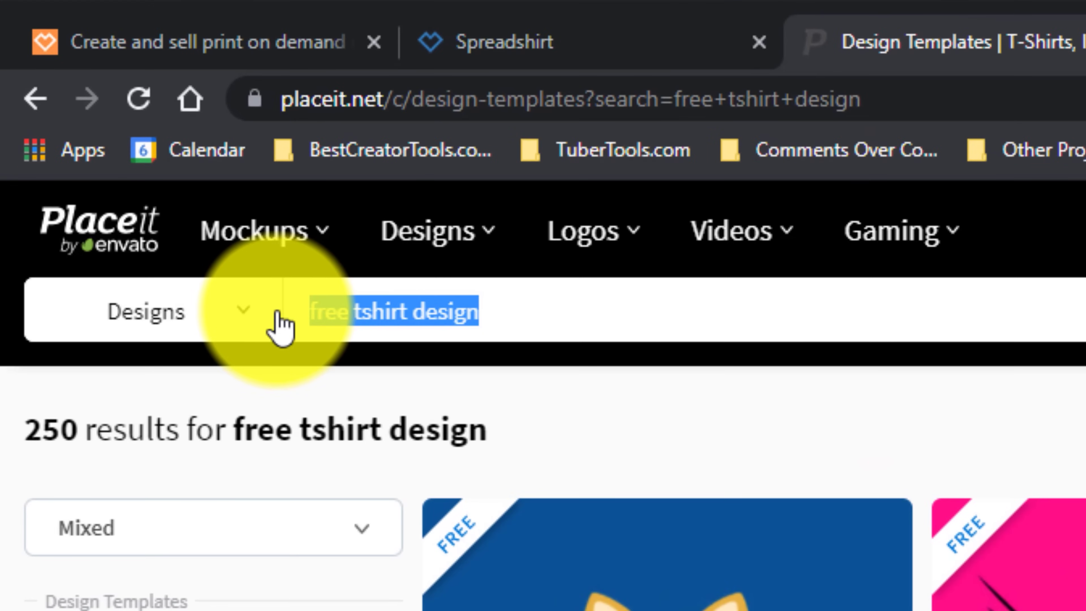
click(742, 411)
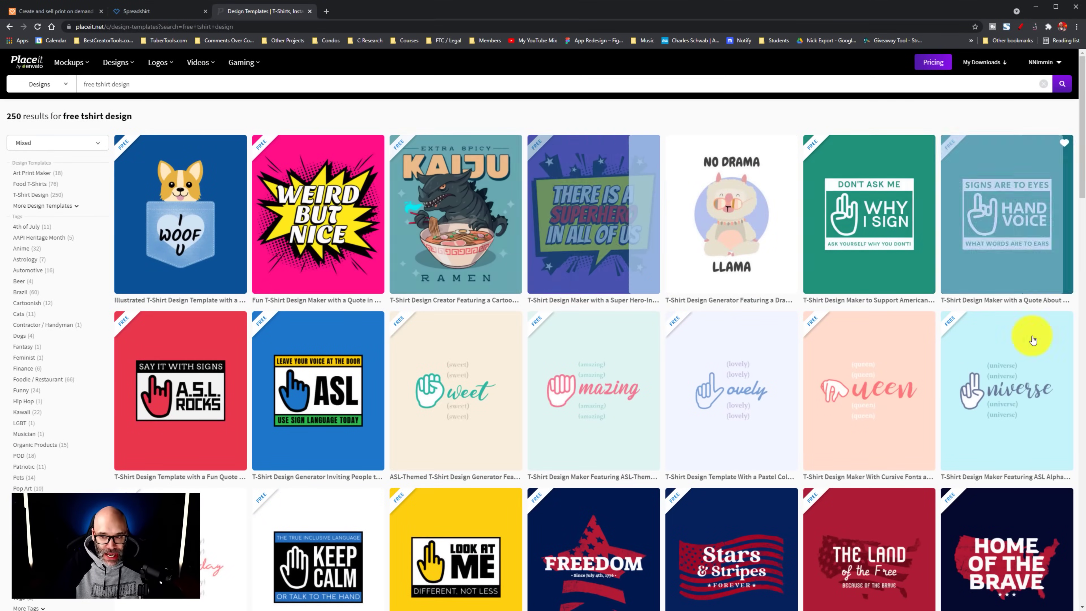
scroll(183, 395, down, 7)
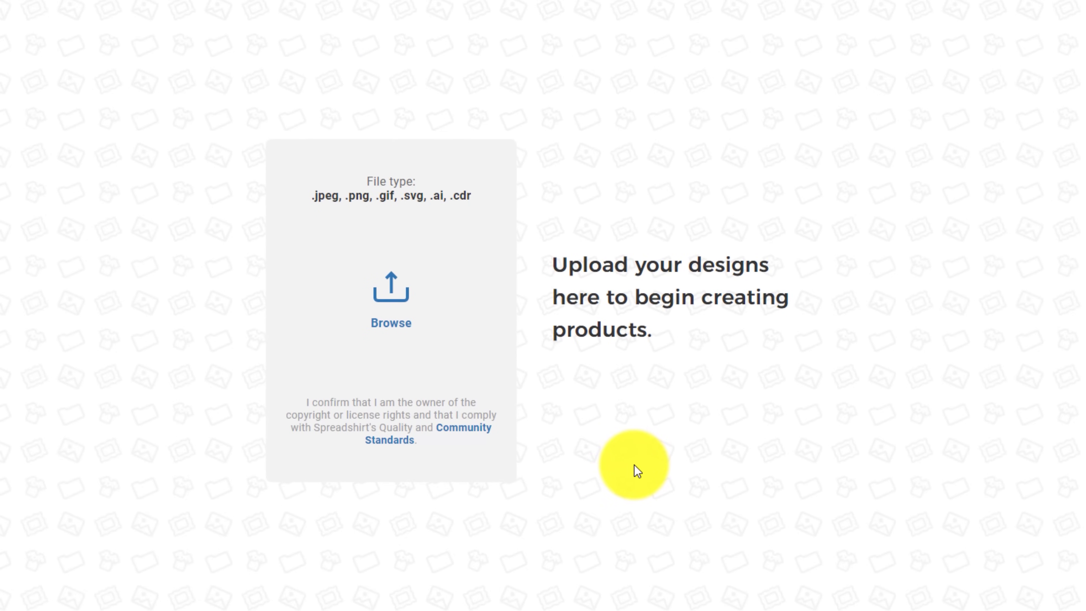
Step: Upload NOTHING WORKS_REVISED.png as a new design
click(374, 322)
click(388, 145)
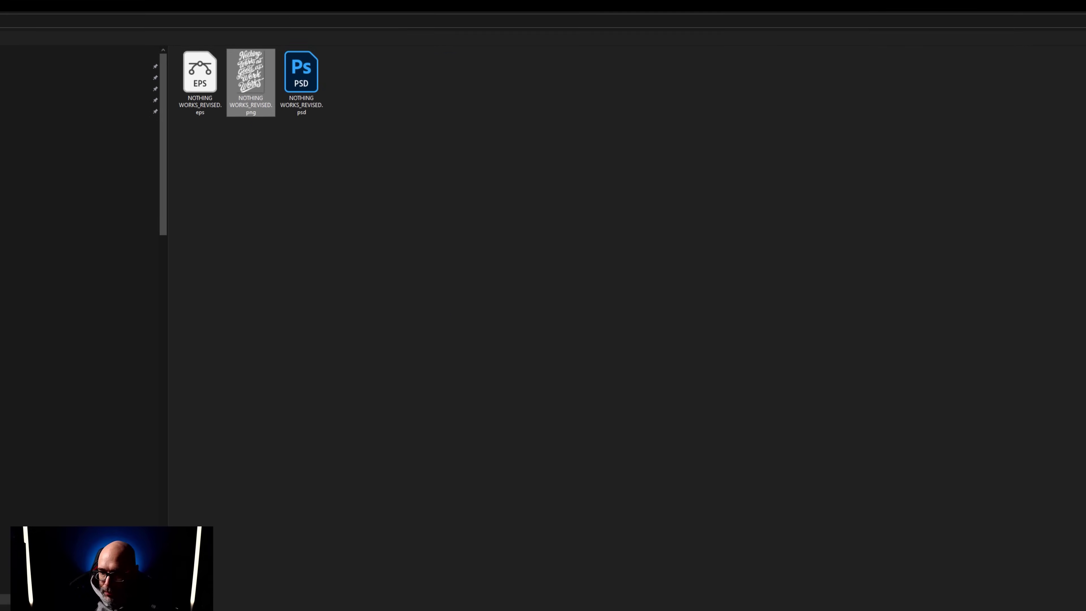
key(Return)
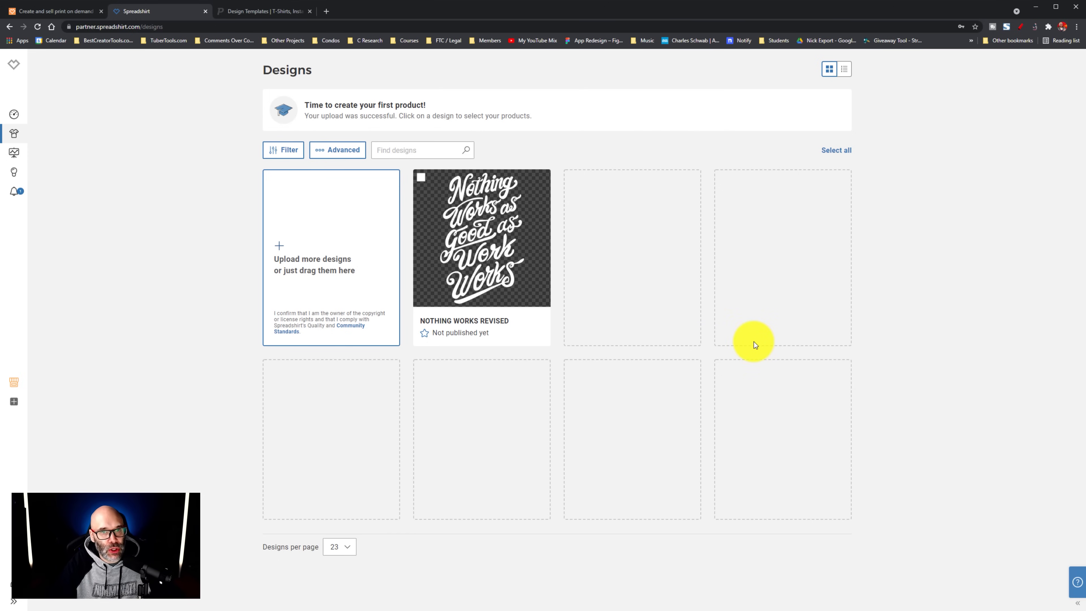
Step: Start choosing products for the uploaded design
mouse_move(477, 300)
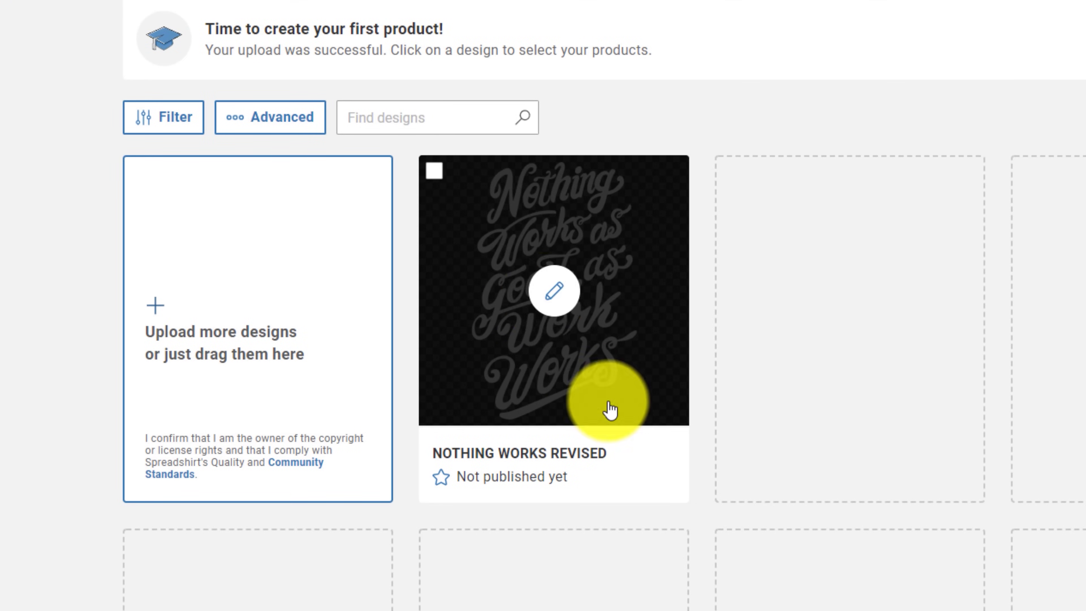
mouse_move(490, 325)
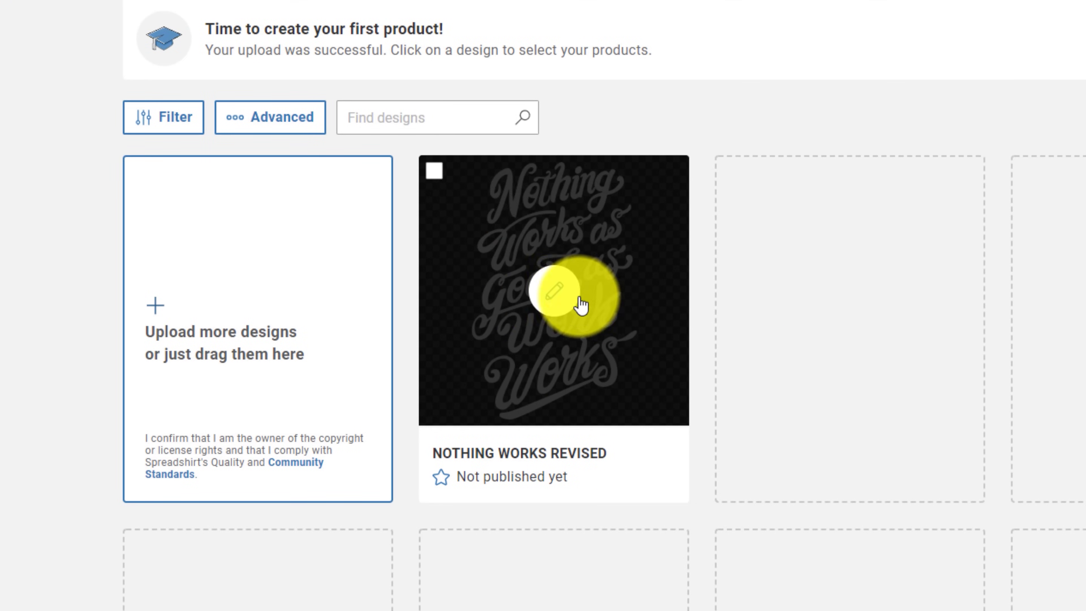
click(552, 300)
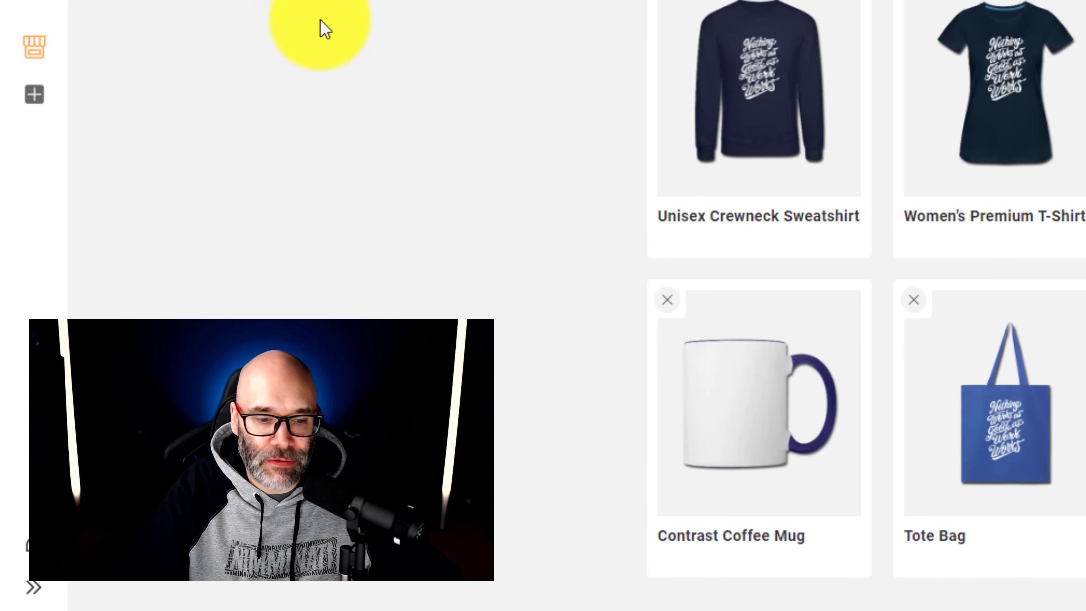
Step: Remove the Contrast Coffee Mug, Unisex Baseball T-Shirt and Tote Bag, leaving 13 products
mouse_move(732, 432)
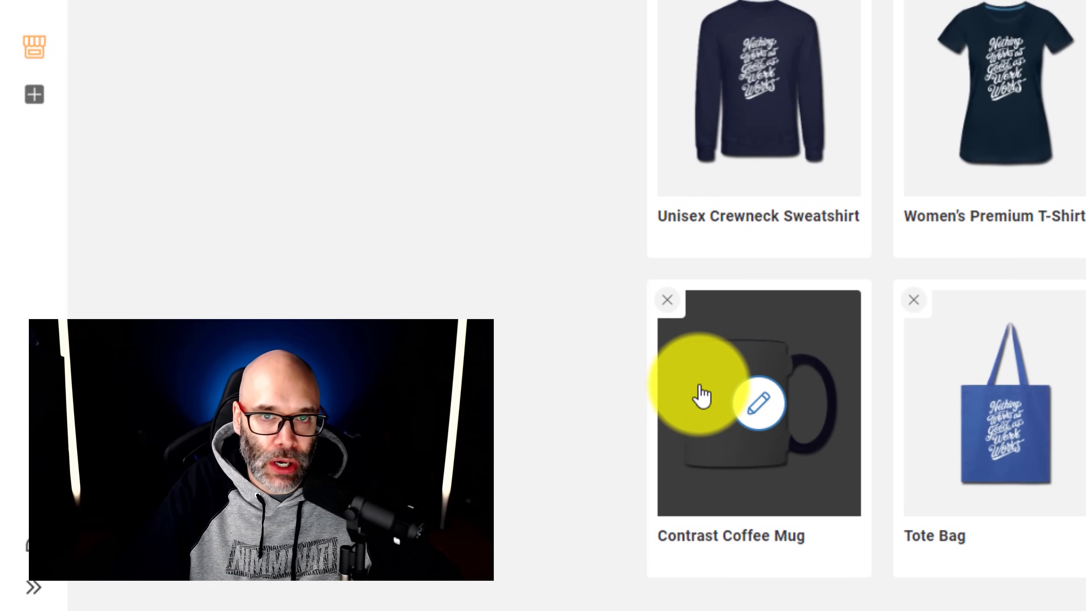
click(669, 301)
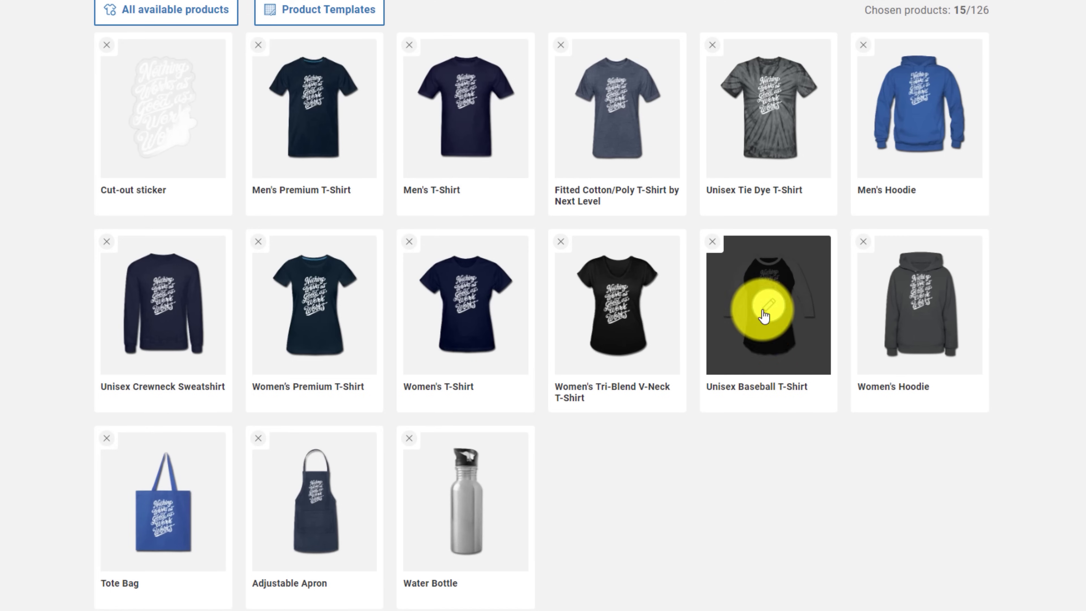
click(722, 242)
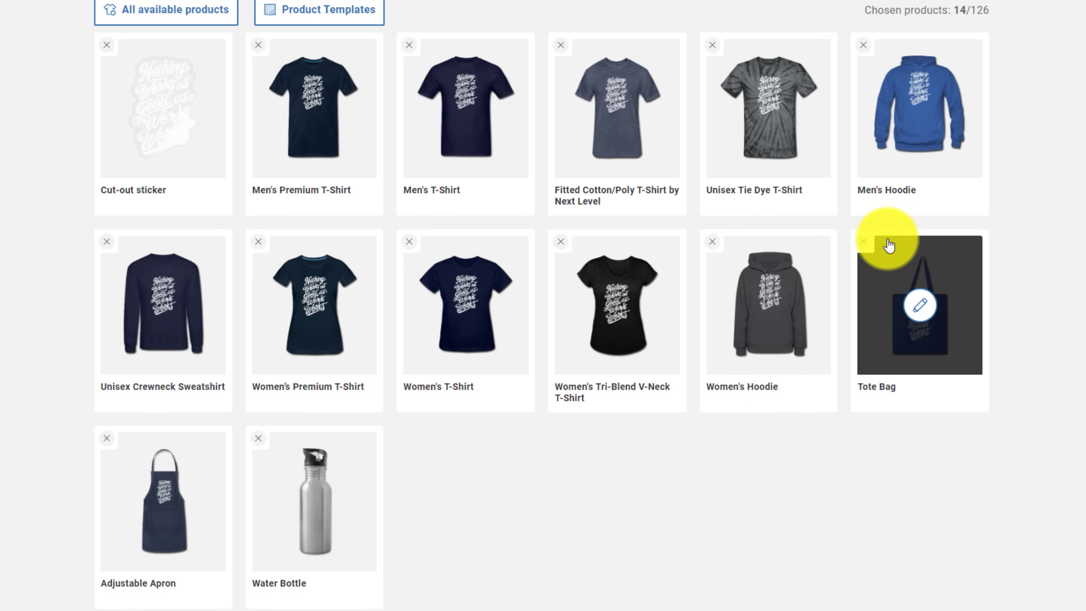
click(863, 242)
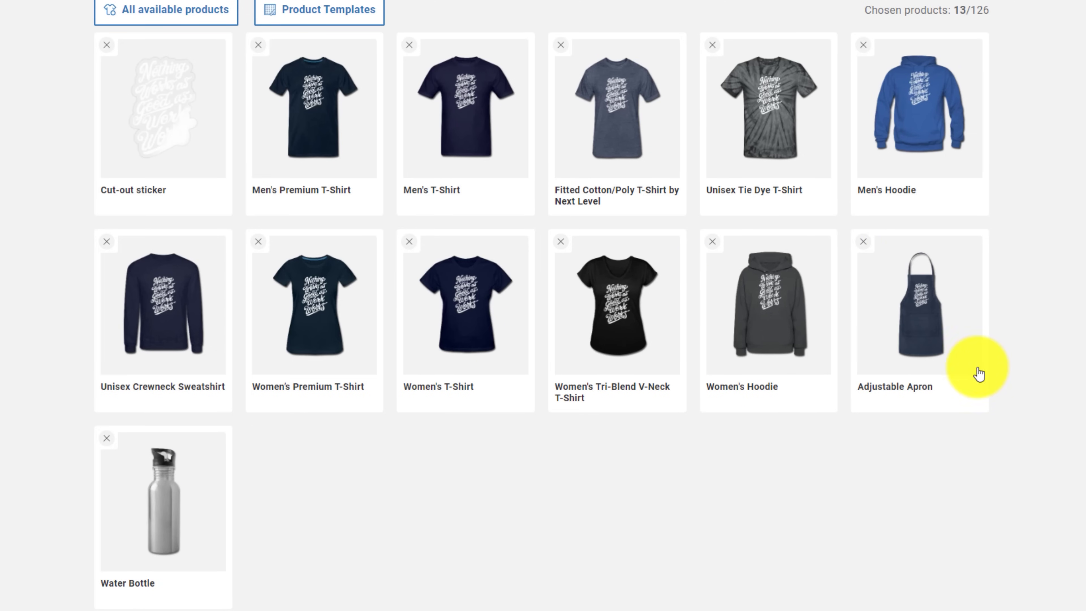
mouse_move(177, 519)
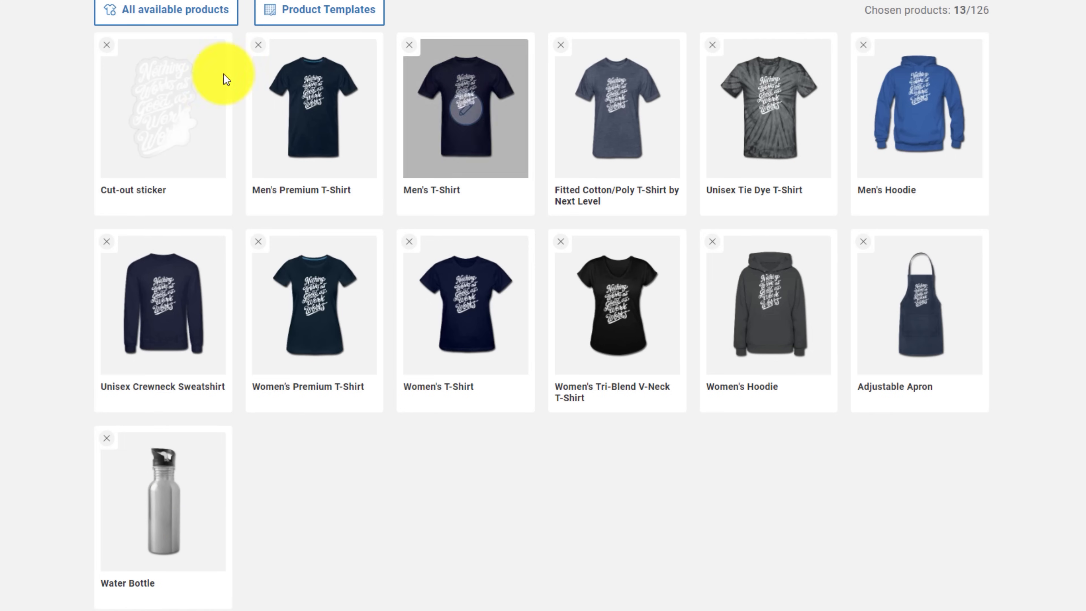
mouse_move(171, 105)
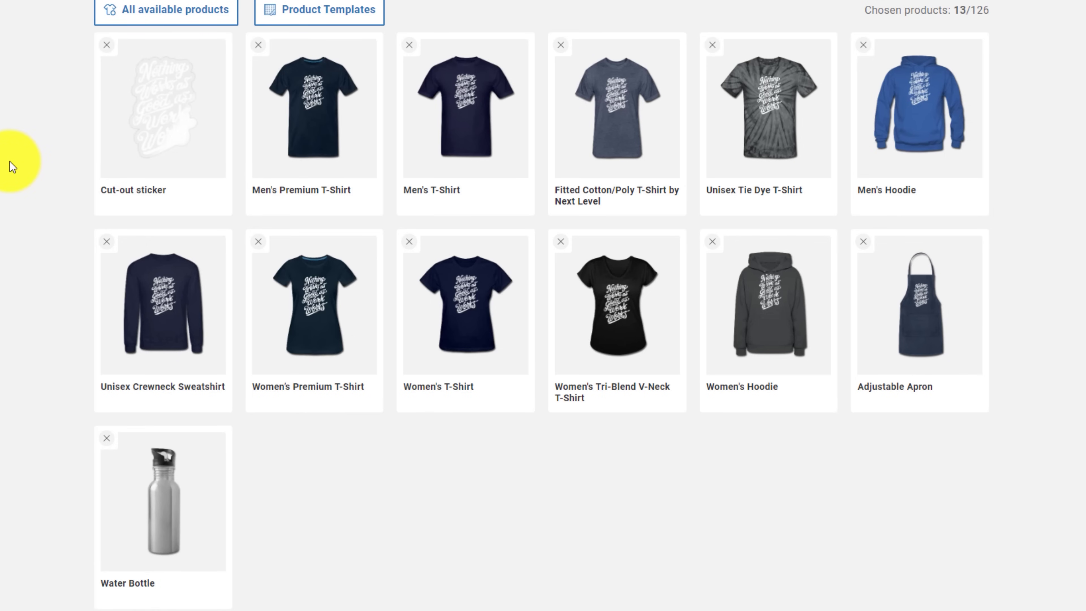
mouse_move(274, 115)
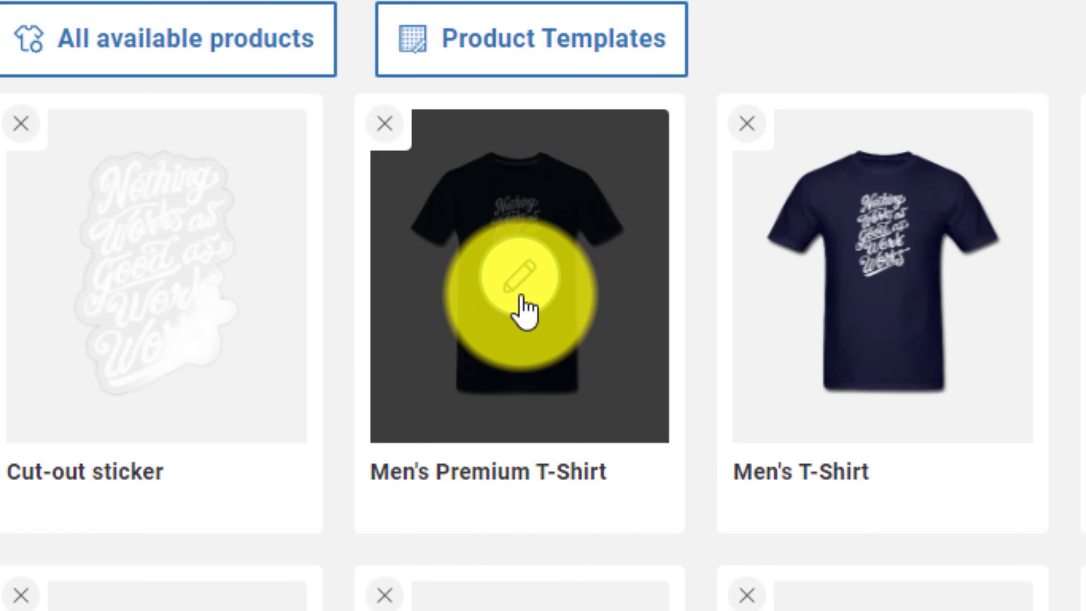
Step: Enlarge the design on the Men's Premium T-Shirt to 73% and centre it vertically
click(524, 310)
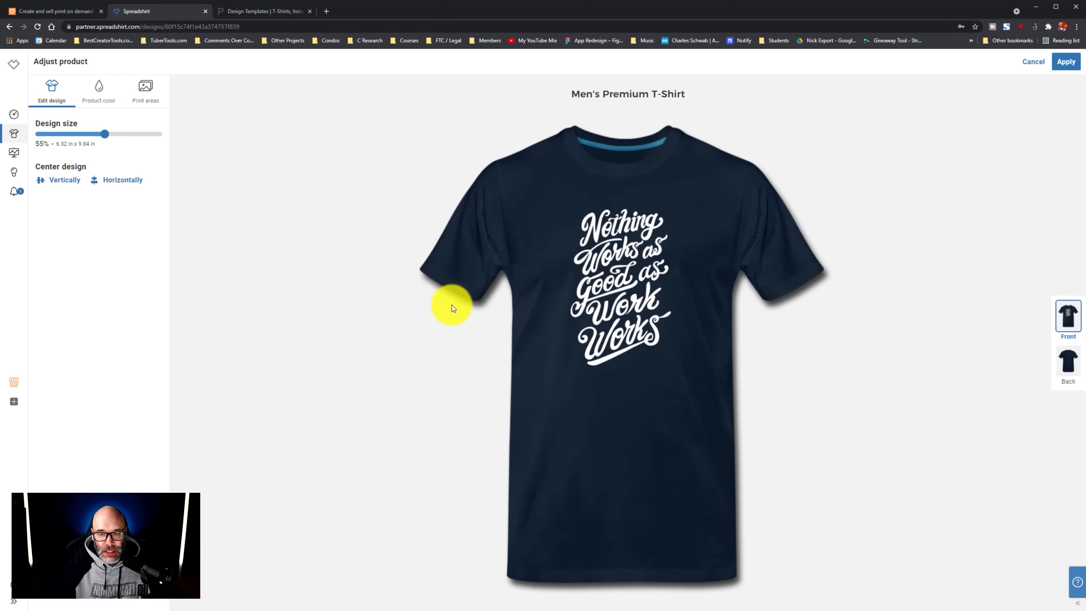
click(603, 281)
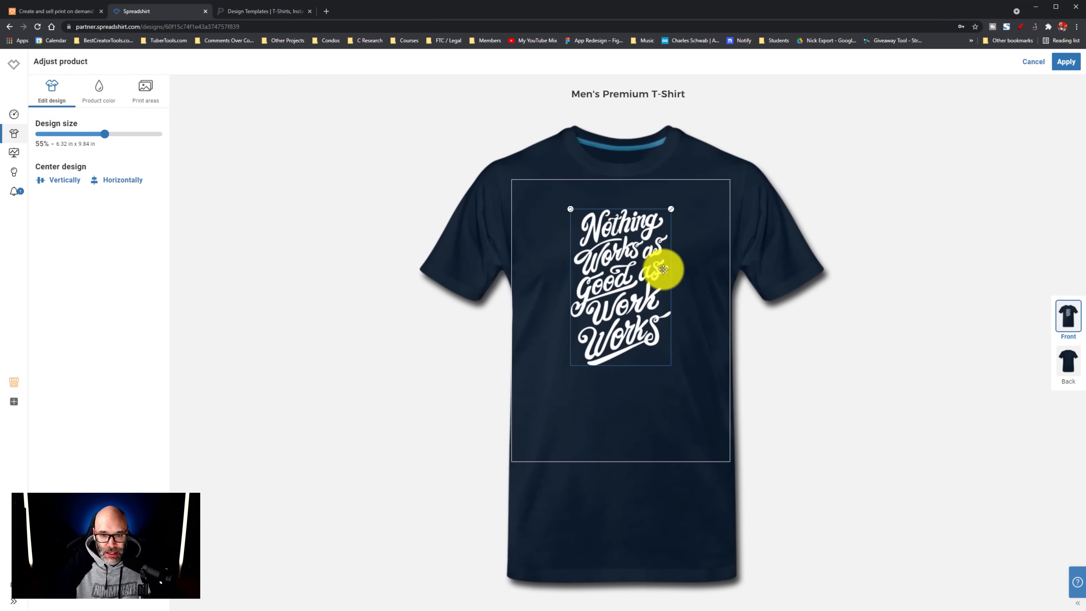
drag(669, 207, 707, 194)
drag(631, 254, 630, 266)
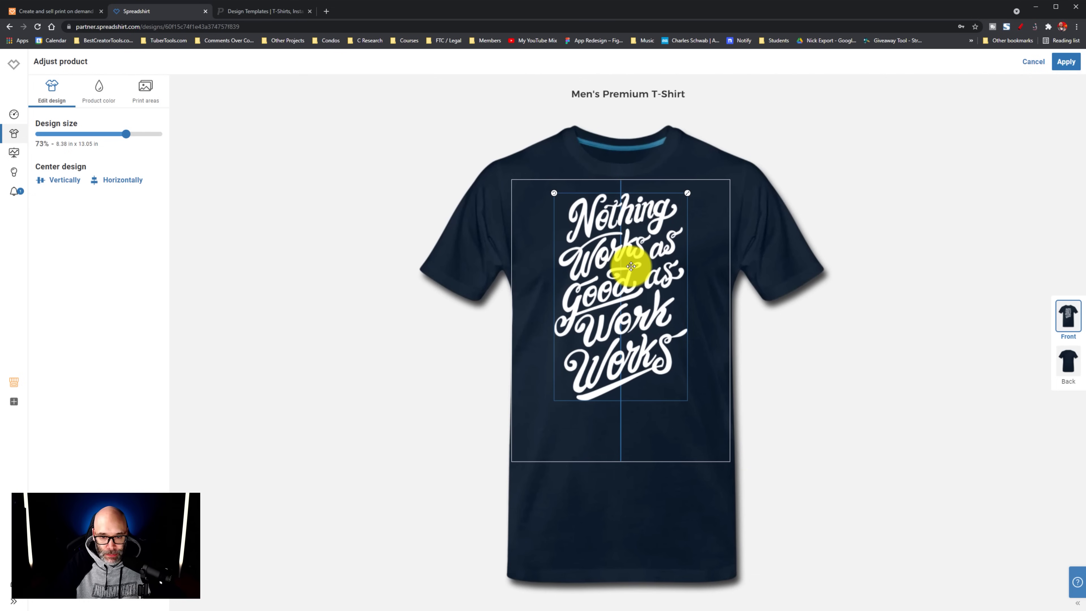
click(379, 298)
click(578, 284)
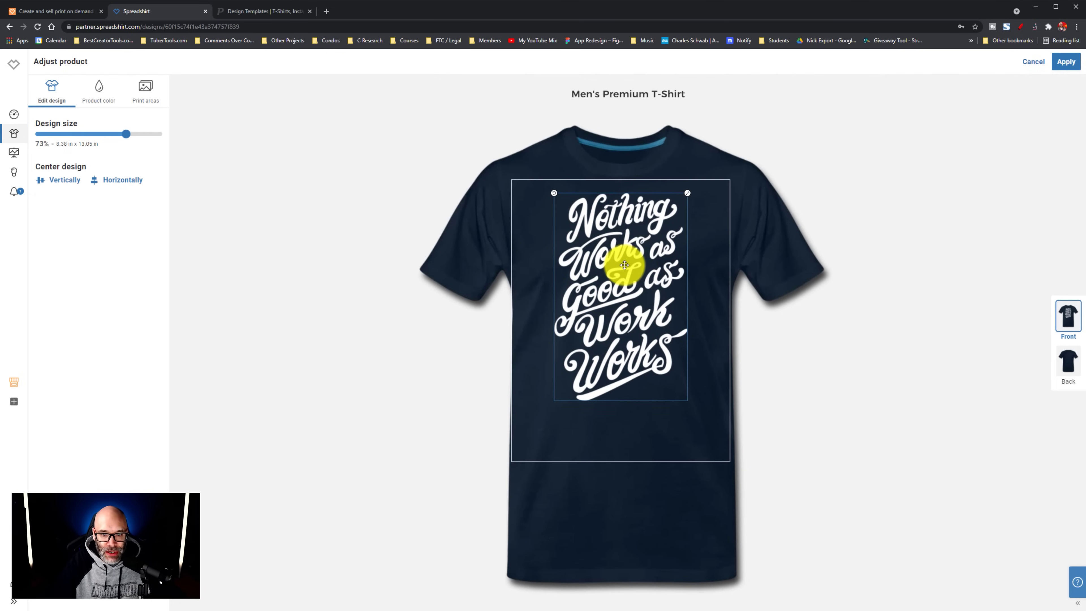
click(59, 182)
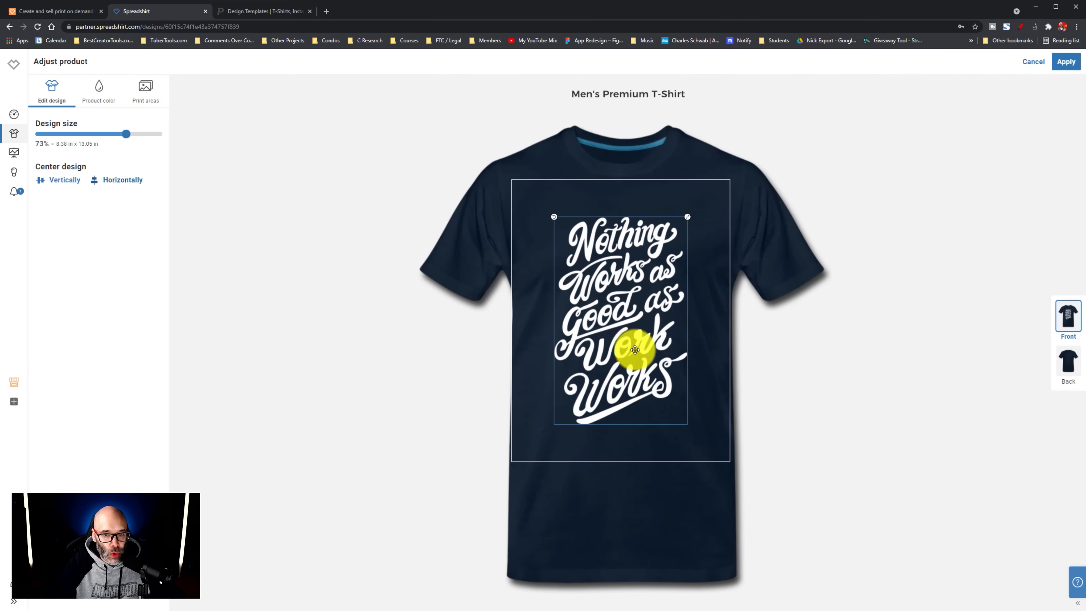
drag(626, 346, 626, 340)
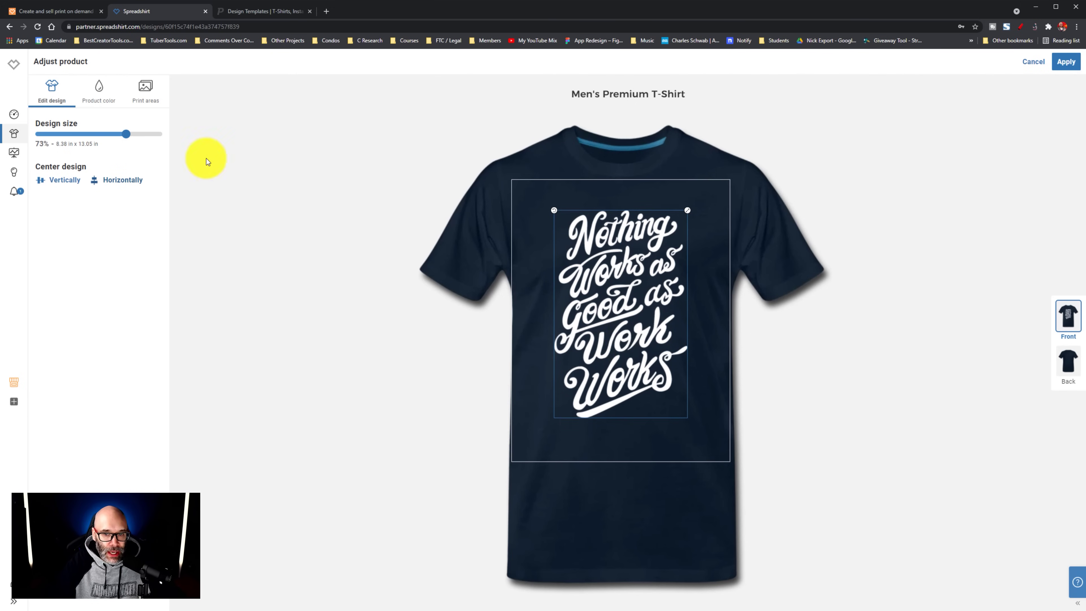
click(100, 95)
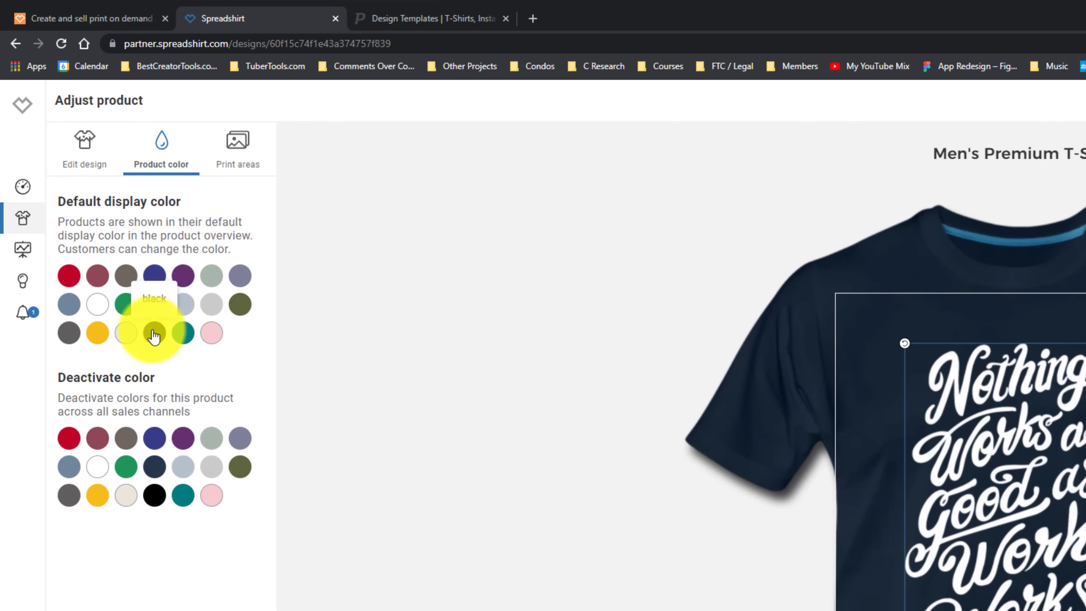
Step: Make charcoal the default colour and deactivate white, heather grey, cream, light pink and teal
click(68, 335)
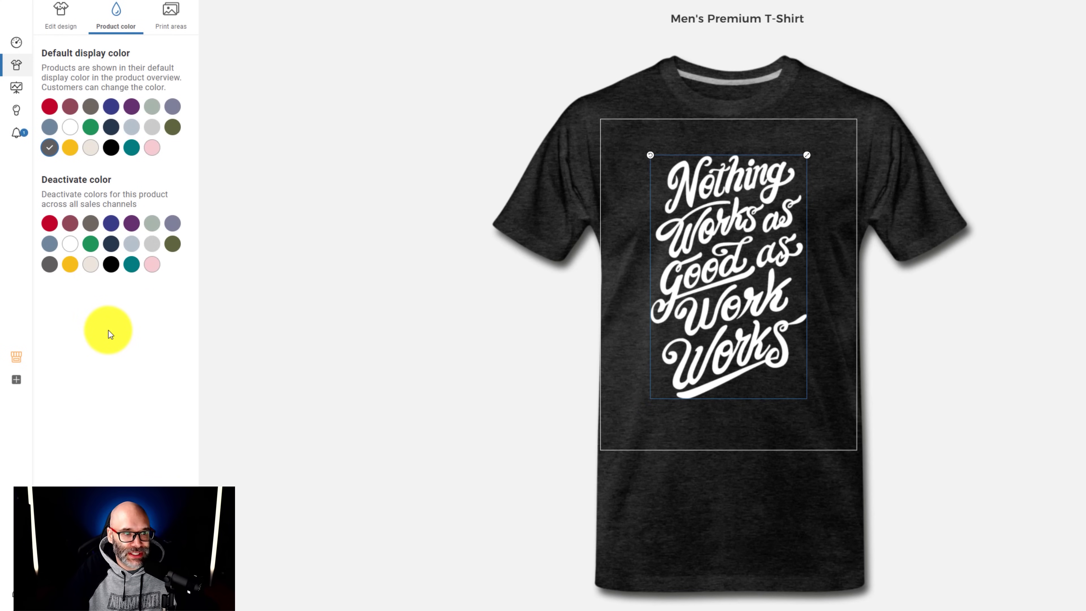
click(71, 244)
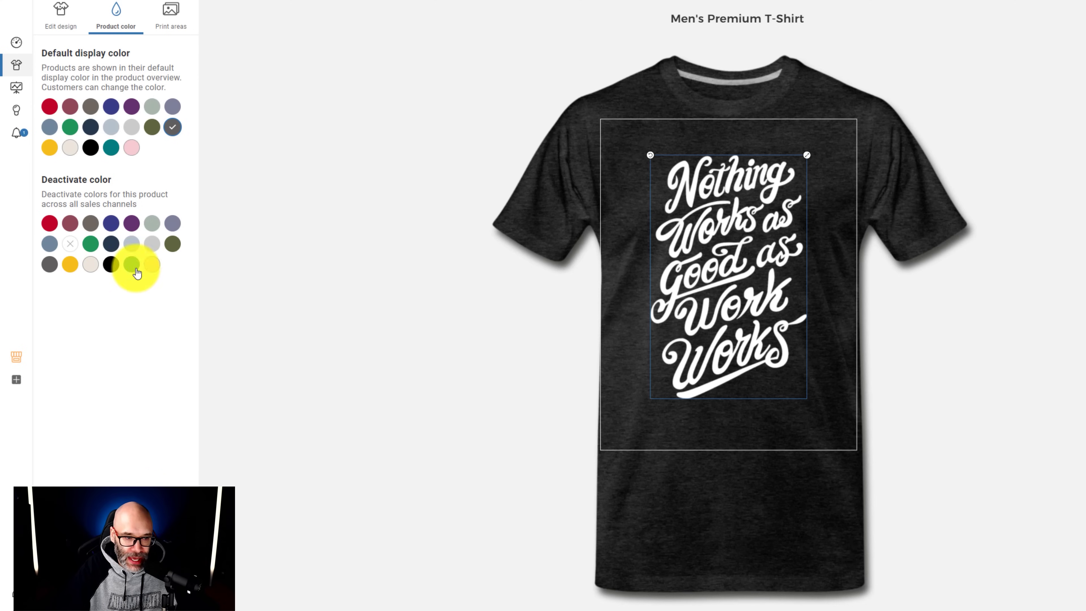
click(146, 247)
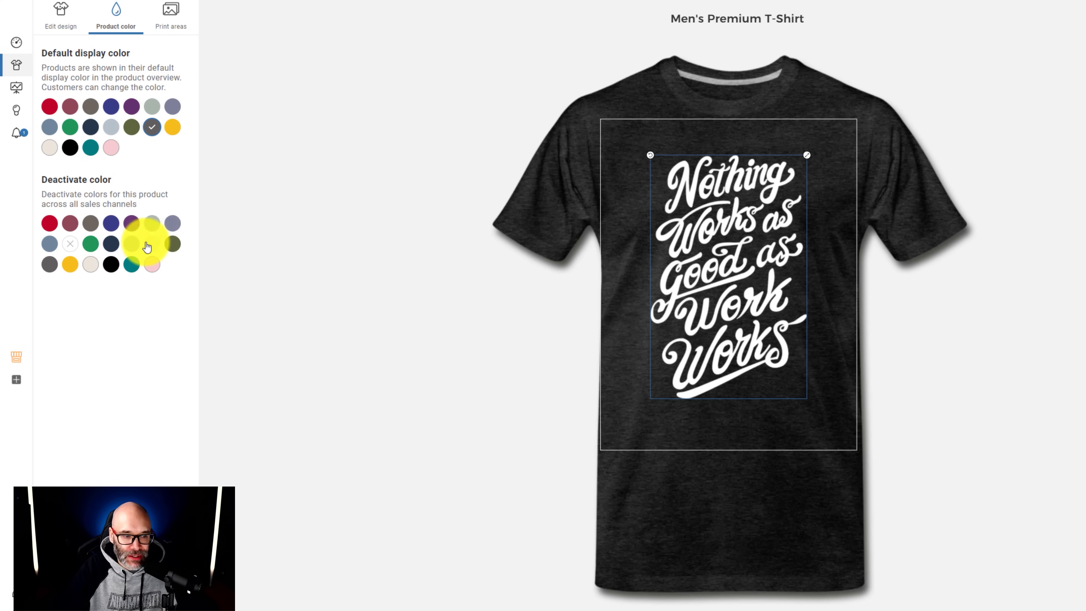
click(90, 264)
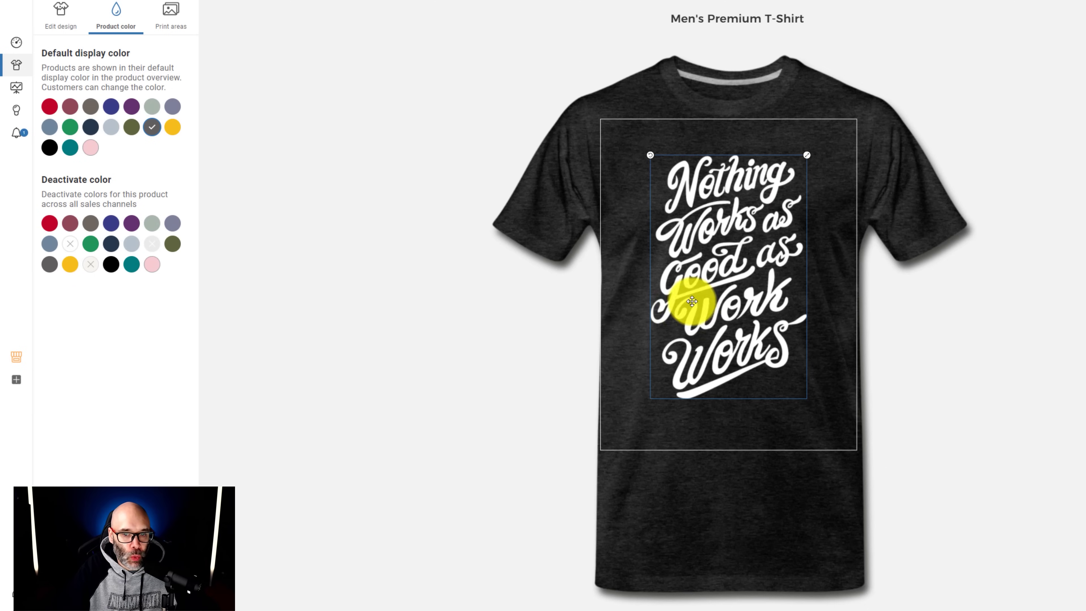
click(152, 264)
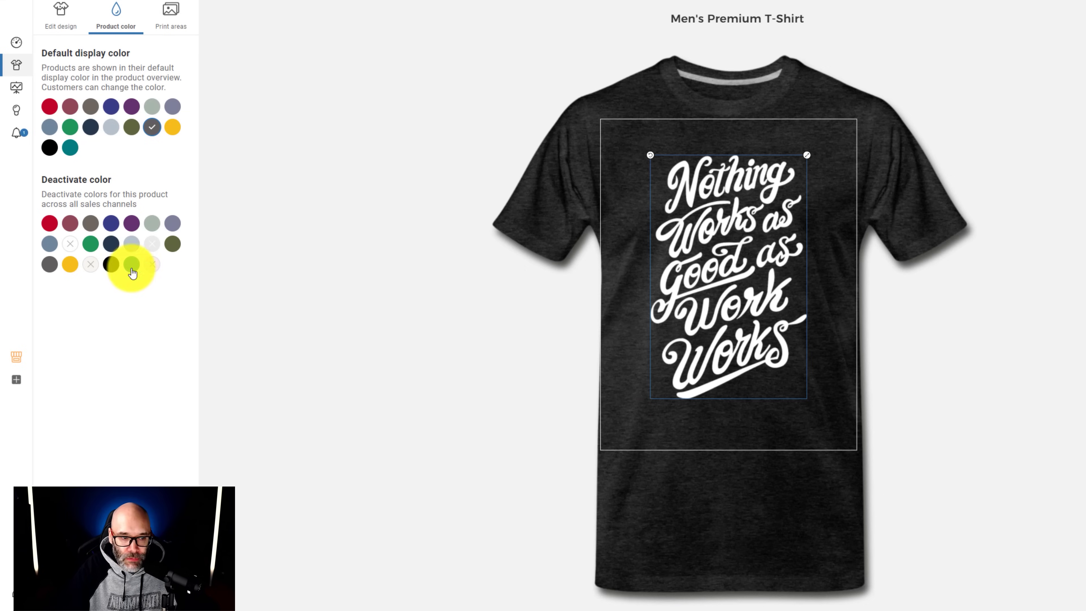
click(131, 265)
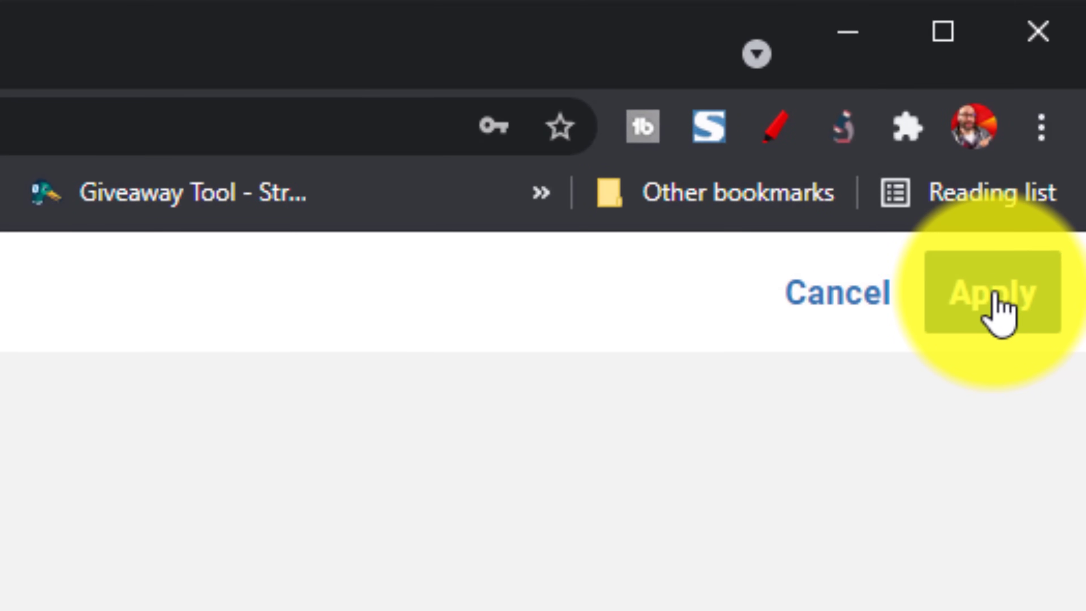
Step: Apply the shirt adjustments and name the design 'Nothing Works As Good As Work Works'
click(995, 294)
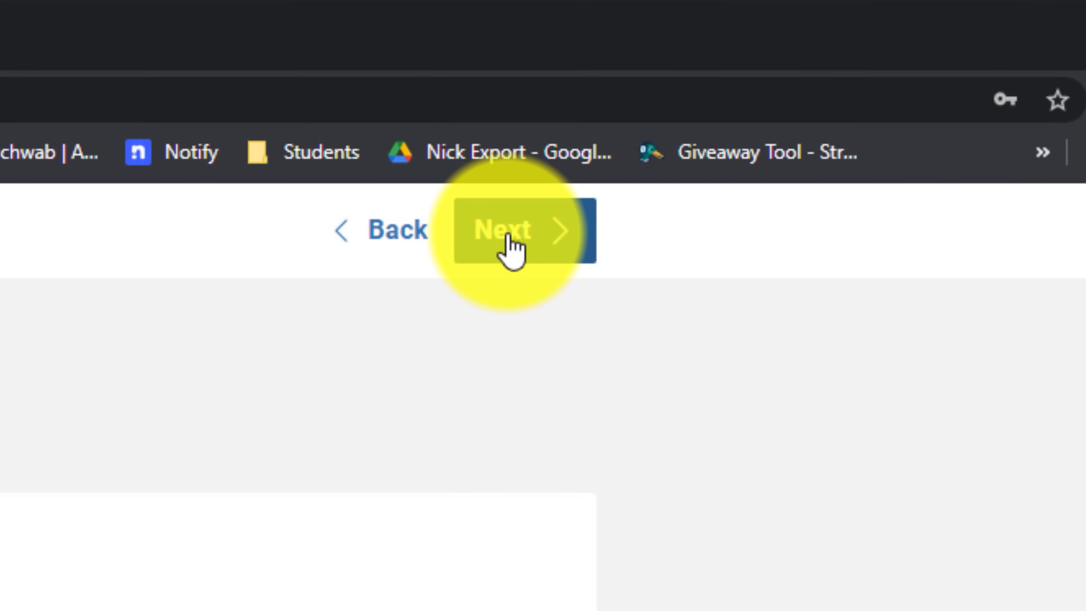
click(509, 235)
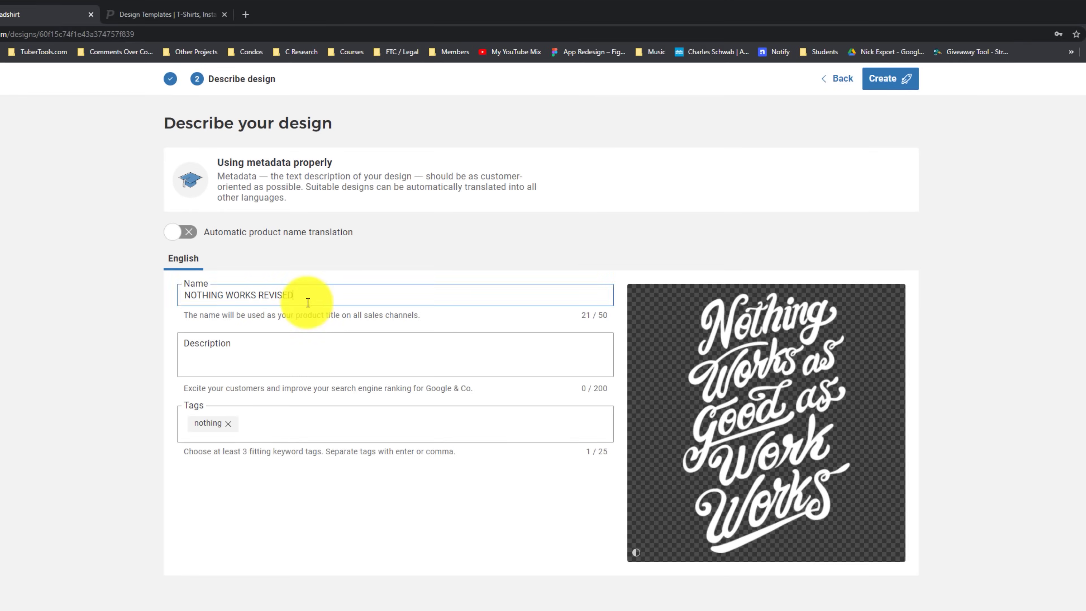
drag(308, 302, 67, 292)
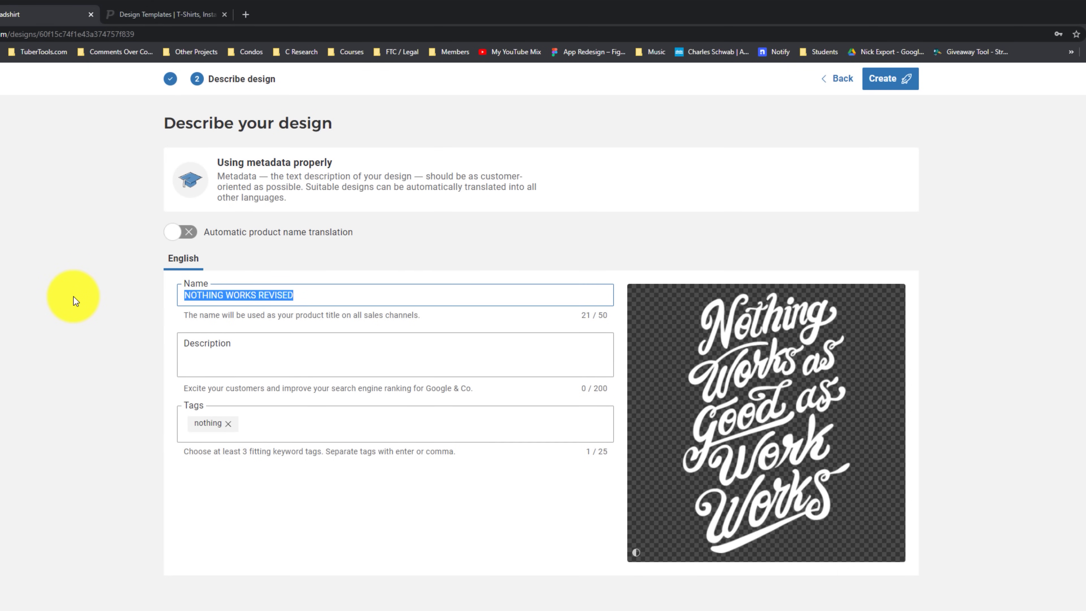
drag(315, 295, 98, 298)
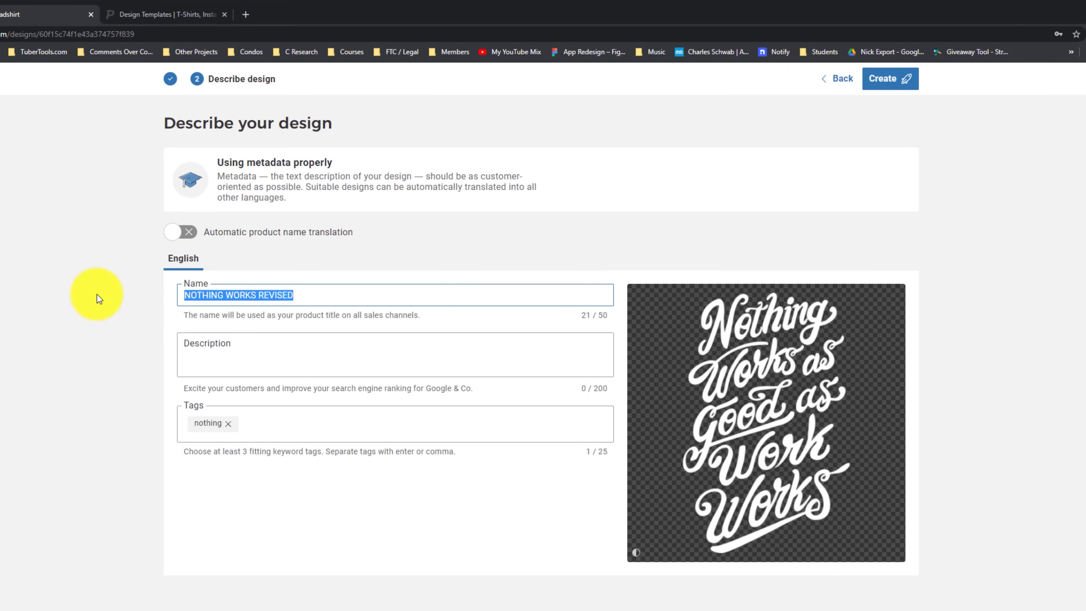
text(Nothing)
click(256, 322)
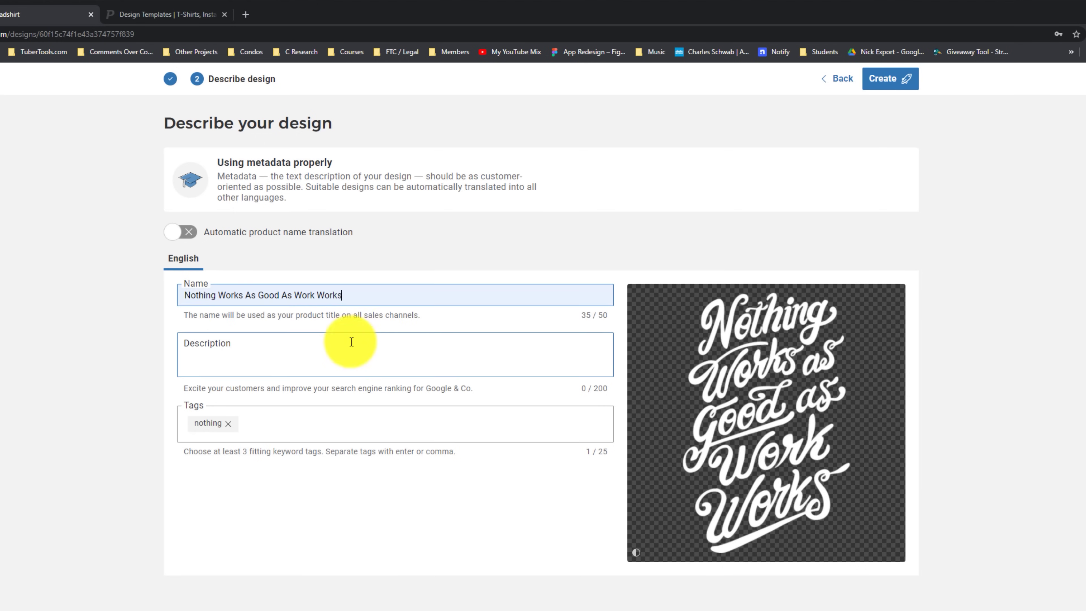
Step: Add the 'Reminder to keep grinding...' description and four keyword tags, then create the design
click(273, 351)
text(Remi)
text(nder to keep grinding, to stop looking for shortcuts and just do the work.)
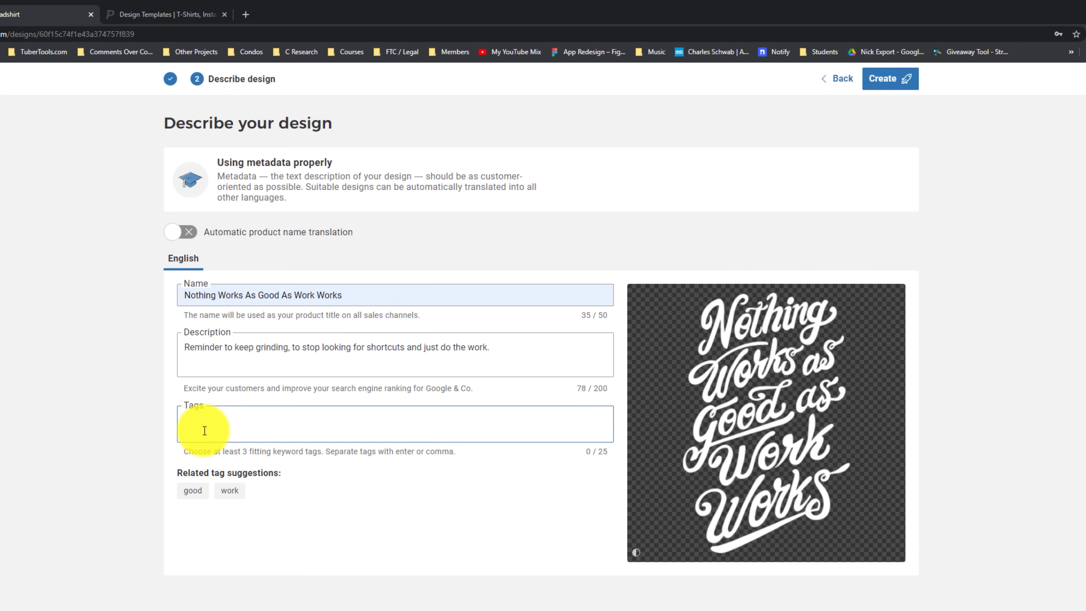
text(entrepreneur, self employed, youtube, youtuber)
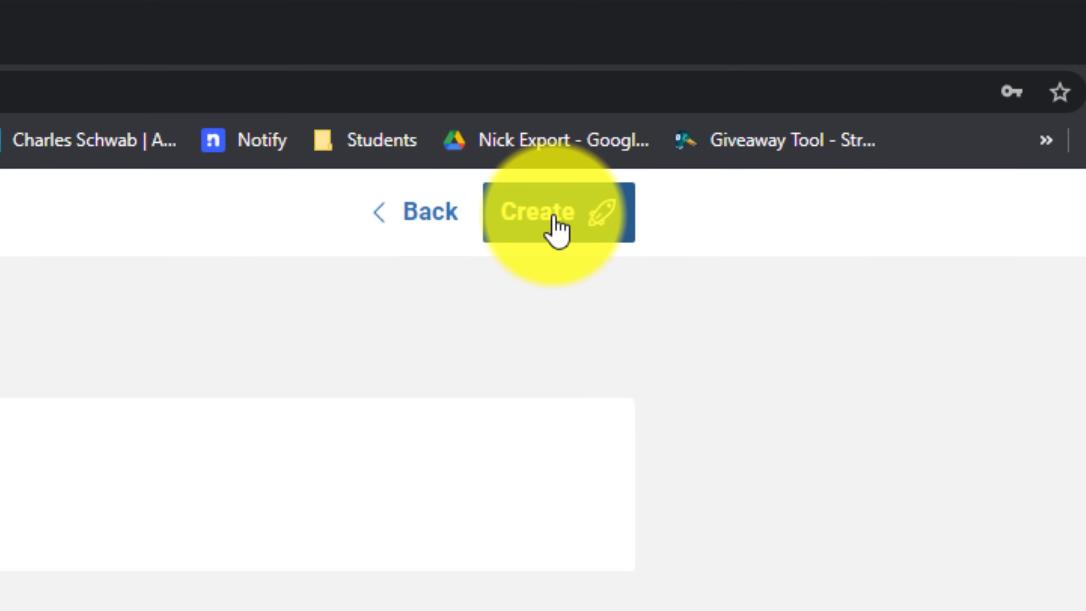
click(553, 218)
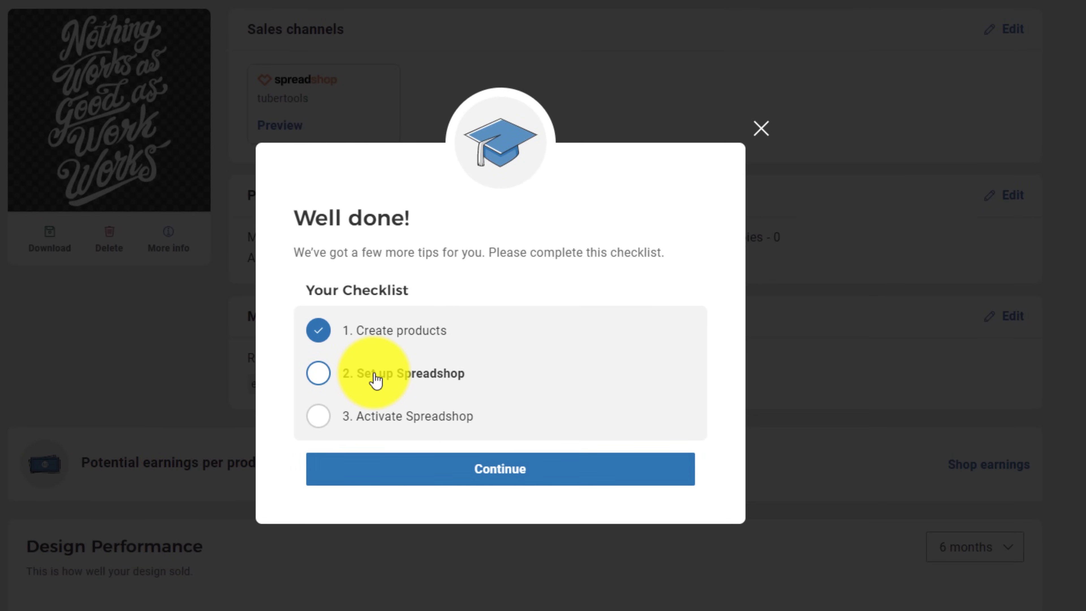
Step: Continue from the Well done! checklist dialog to Spreadshop Setup
click(481, 476)
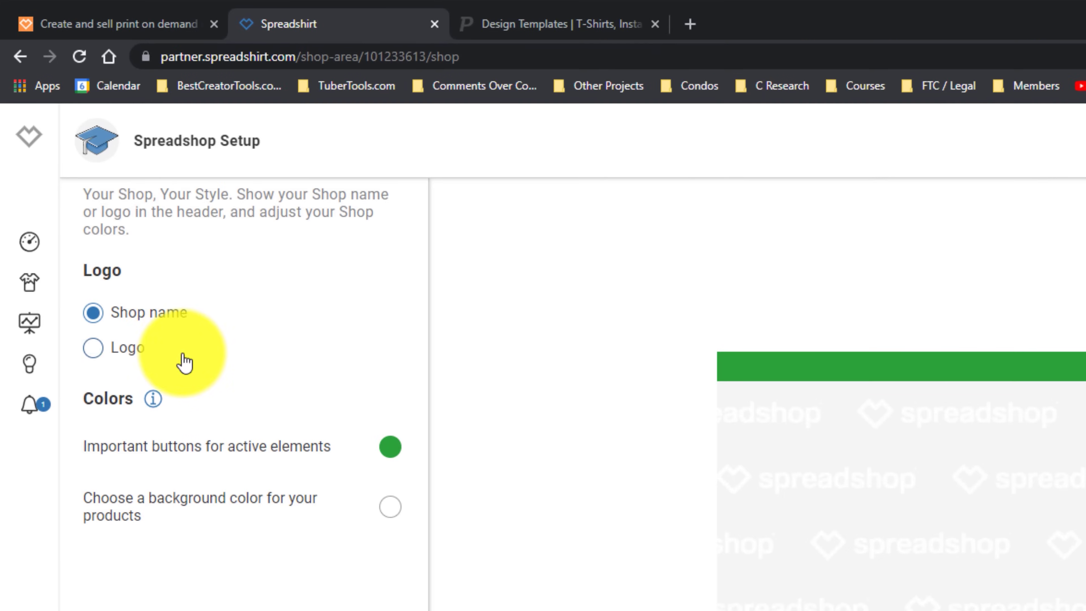
click(131, 364)
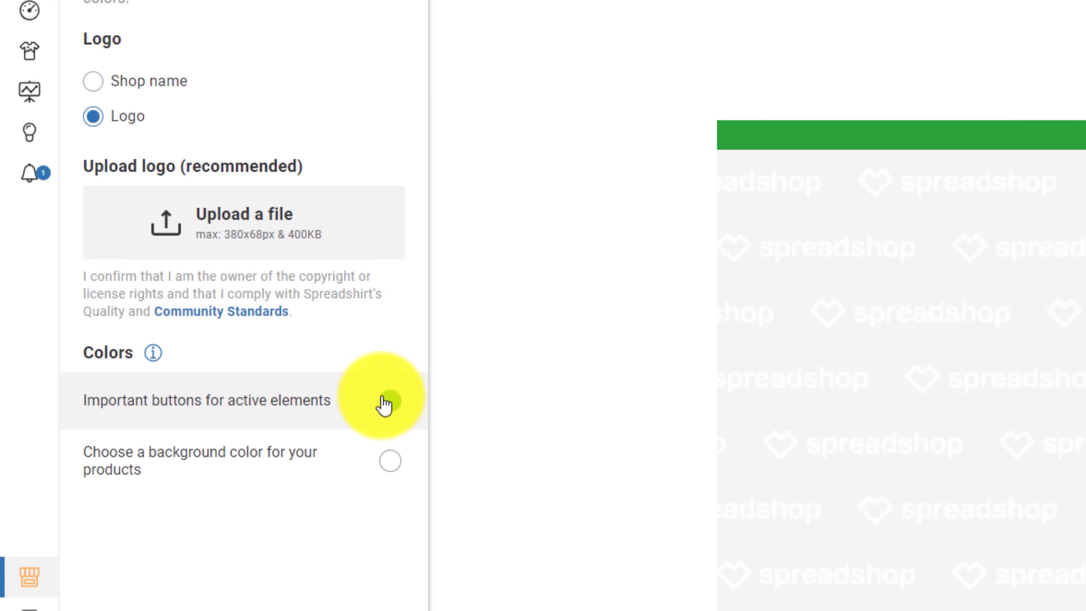
click(389, 401)
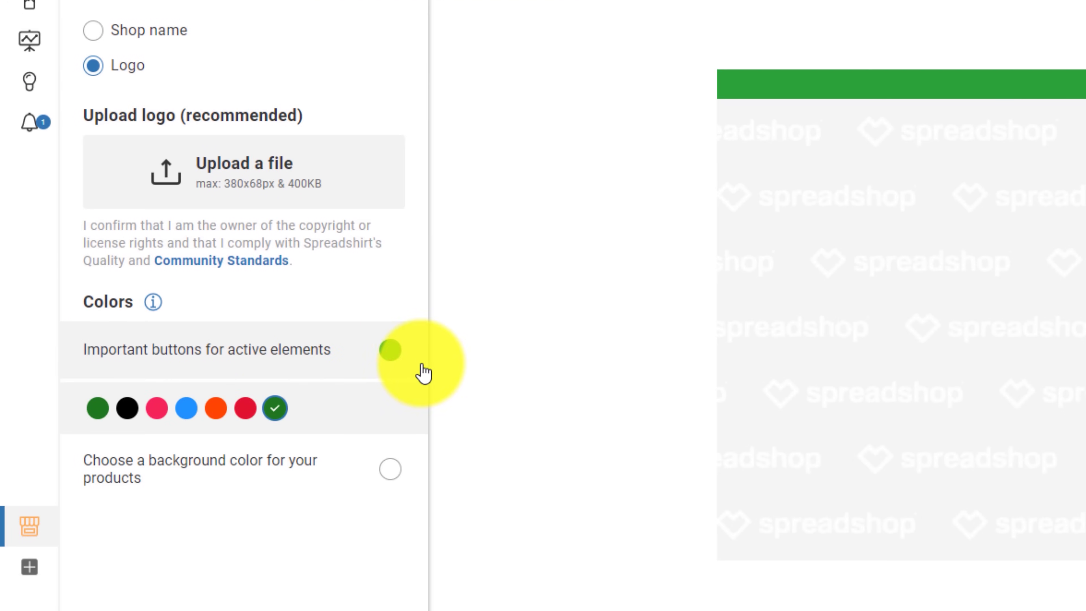
click(245, 408)
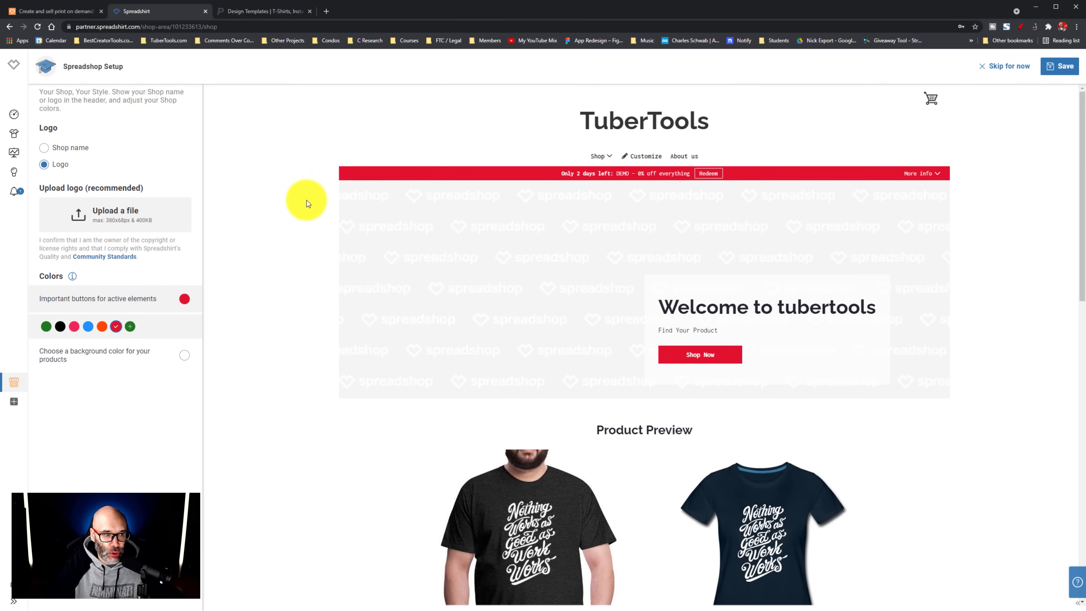
scroll(271, 323, down, 12)
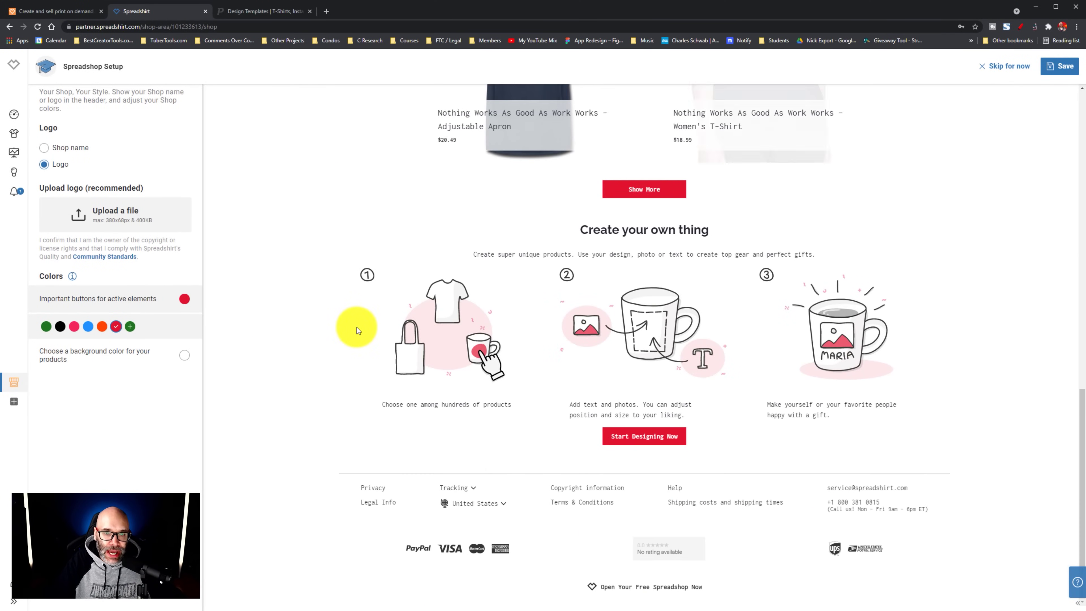
scroll(819, 349, up, 12)
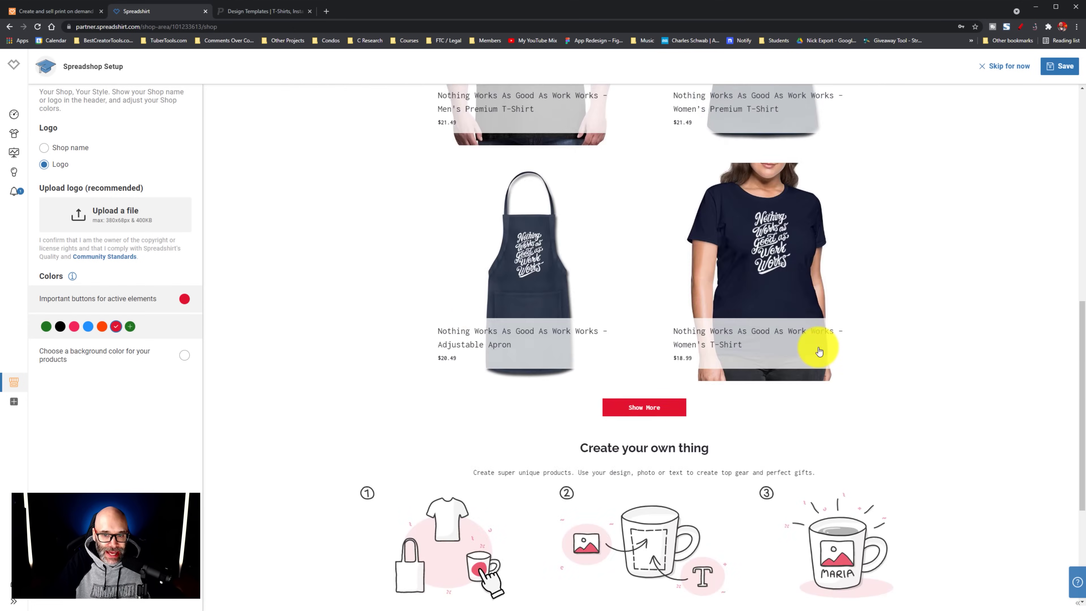
scroll(825, 351, up, 4)
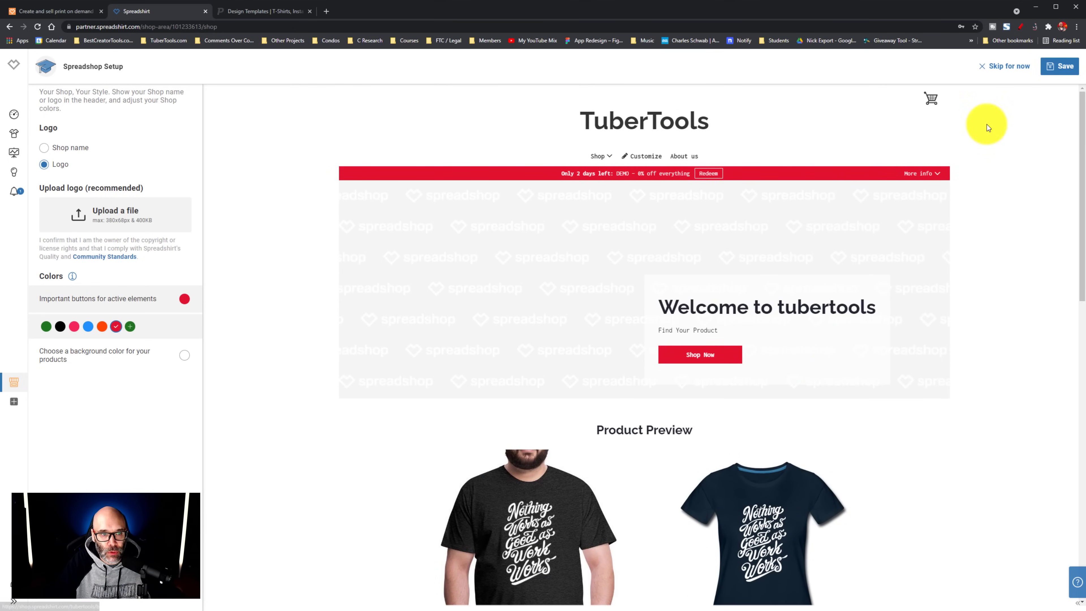
Step: Skip setup and bring up the theme gallery under Shop Settings > Appearance > Themes
click(1058, 66)
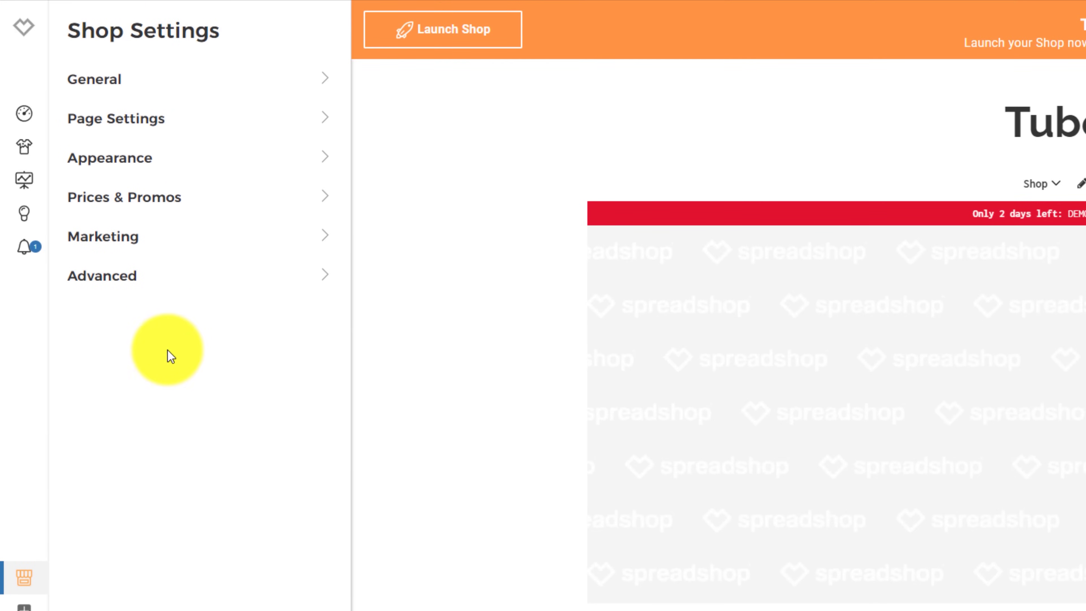
click(138, 175)
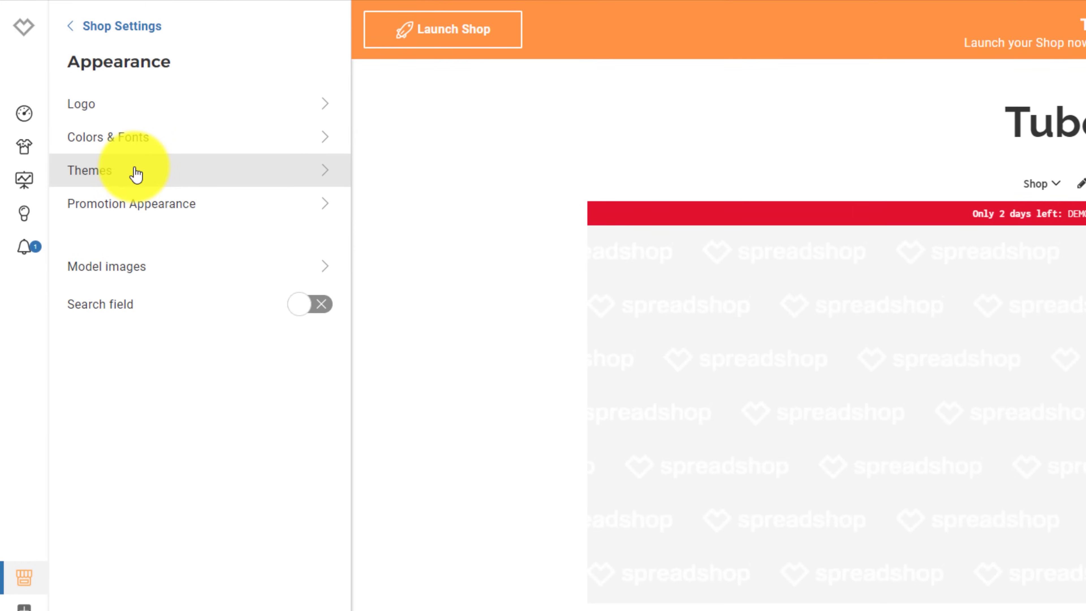
click(89, 178)
click(202, 193)
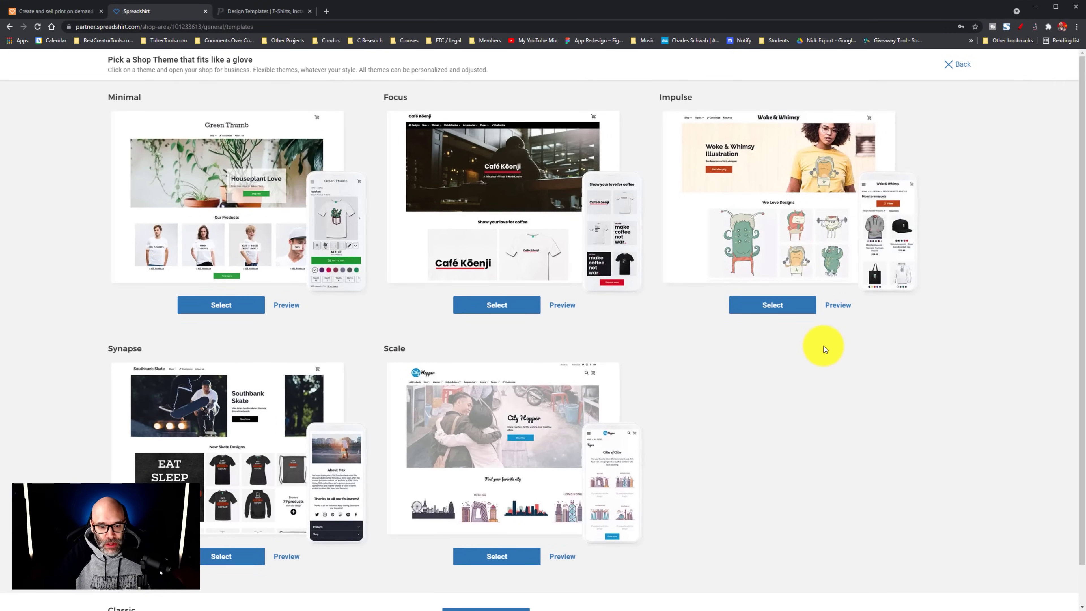
Step: Switch the TuberTools shop to the Focus theme, review its preview, and return to Appearance
scroll(823, 351, down, 1)
scroll(717, 340, up, 1)
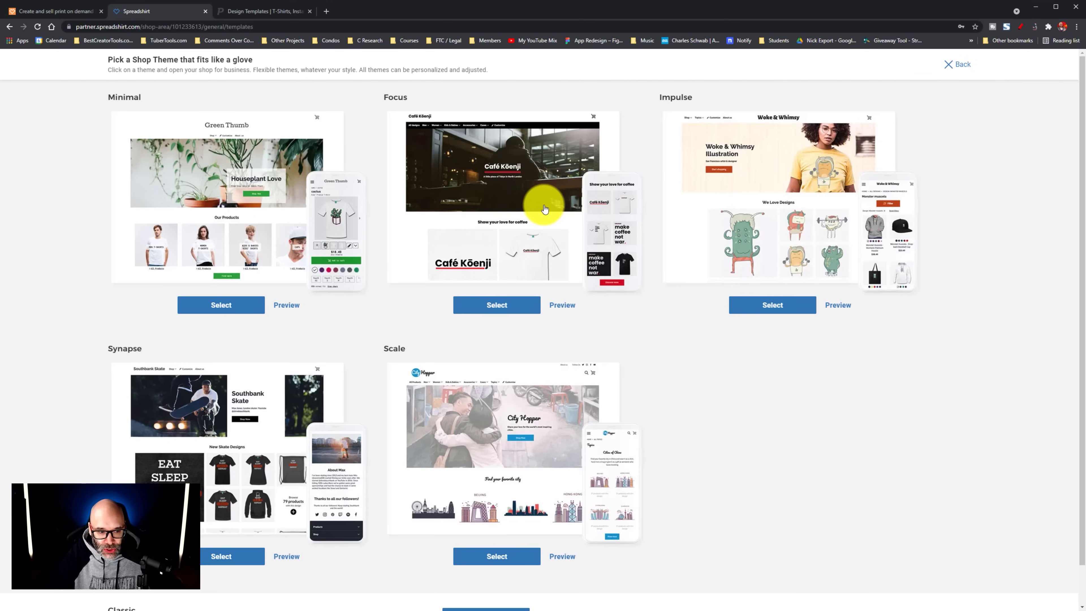
click(494, 308)
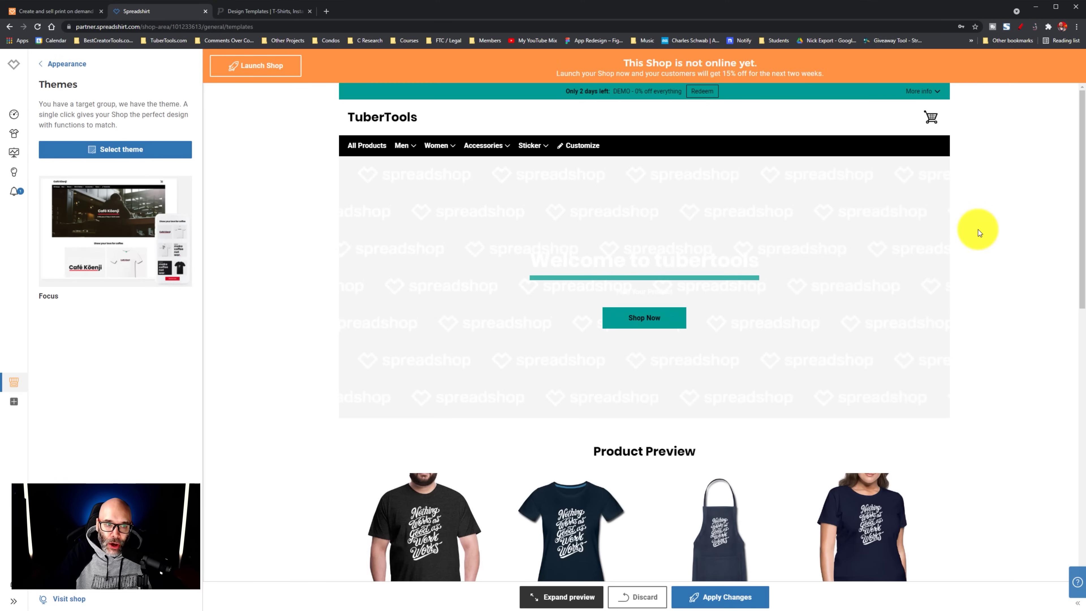
scroll(978, 229, down, 8)
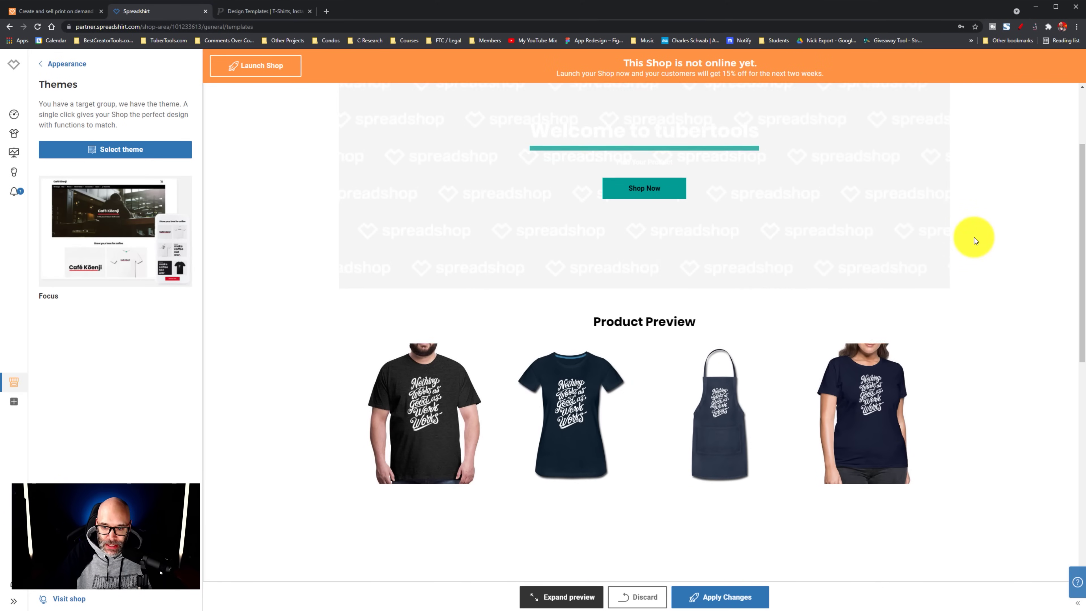
scroll(983, 268, down, 6)
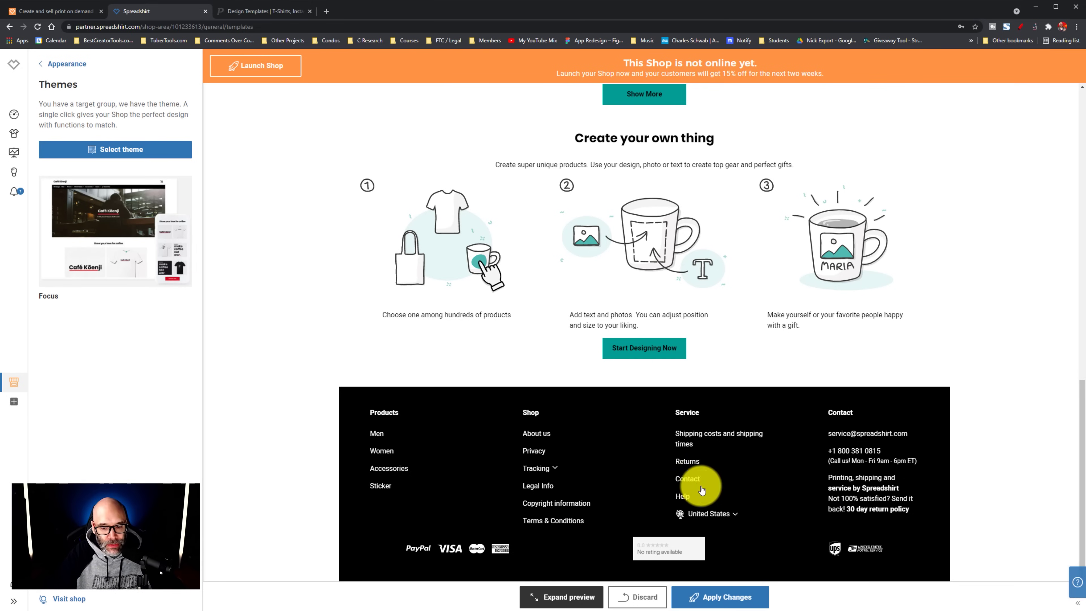
scroll(817, 388, up, 7)
scroll(823, 372, up, 5)
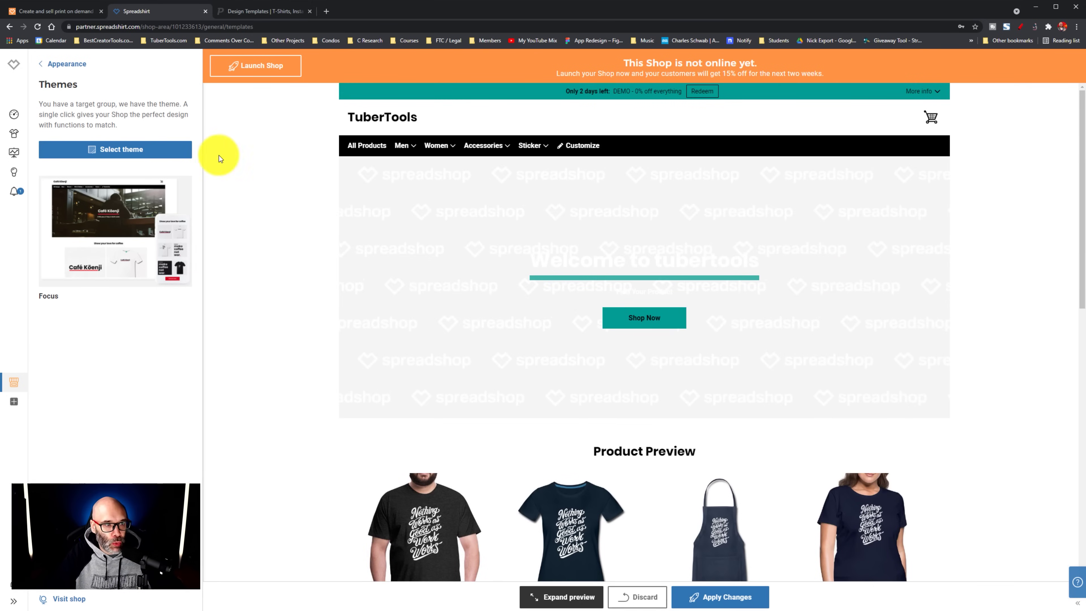
click(49, 66)
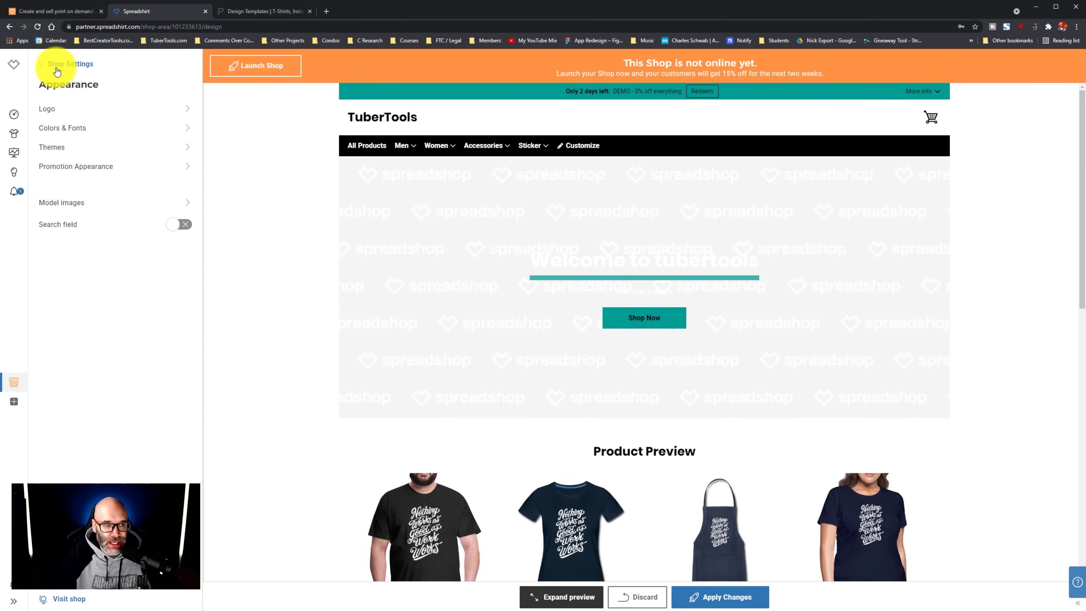
Step: Make the Important buttons red in Colors & Fonts, keeping the Poppins heading font
click(77, 128)
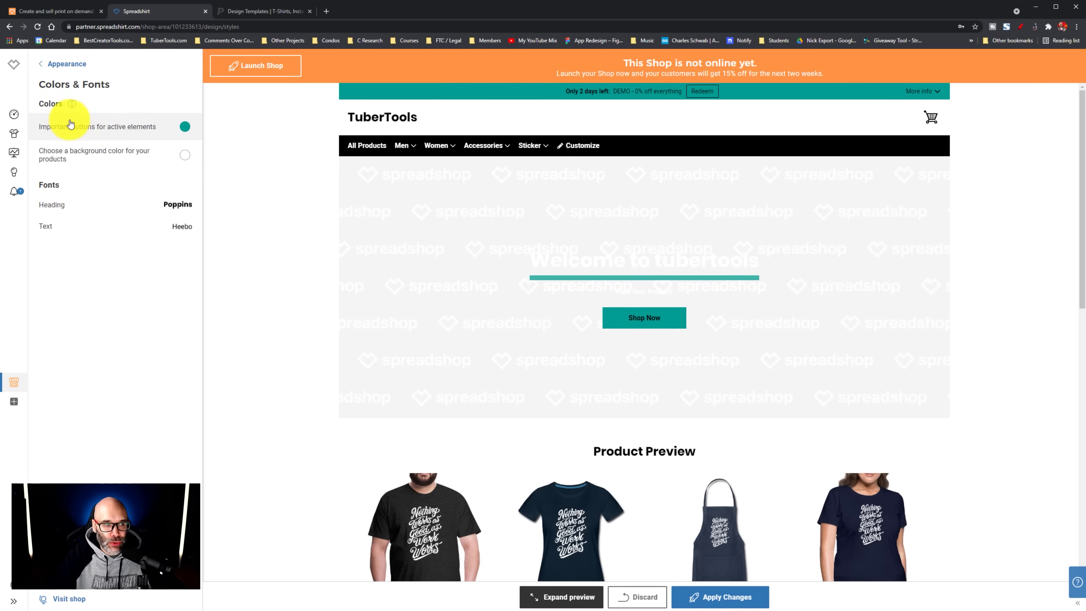
click(185, 126)
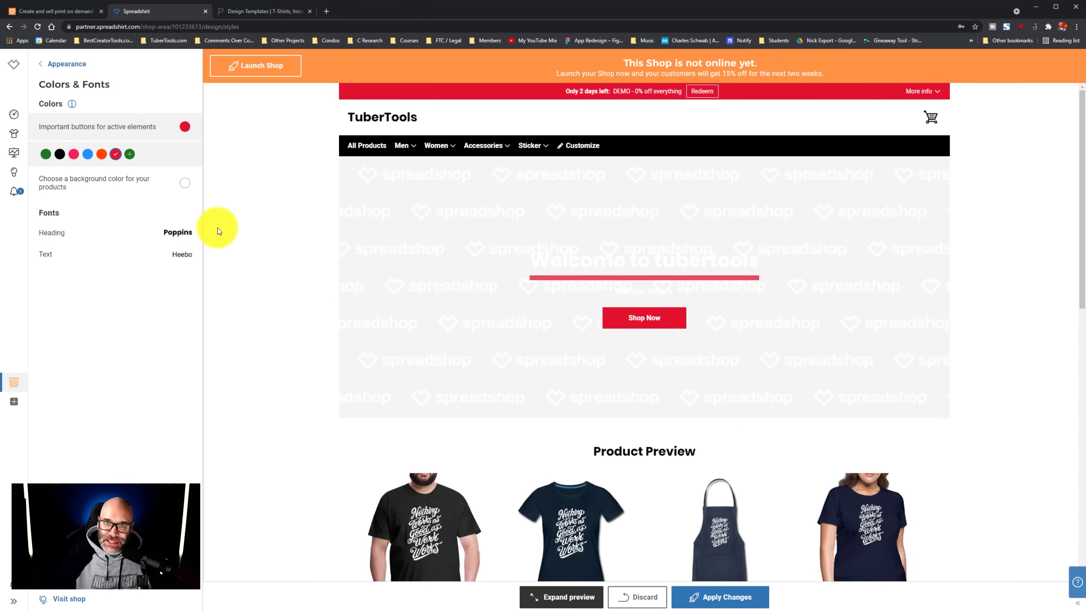
click(183, 238)
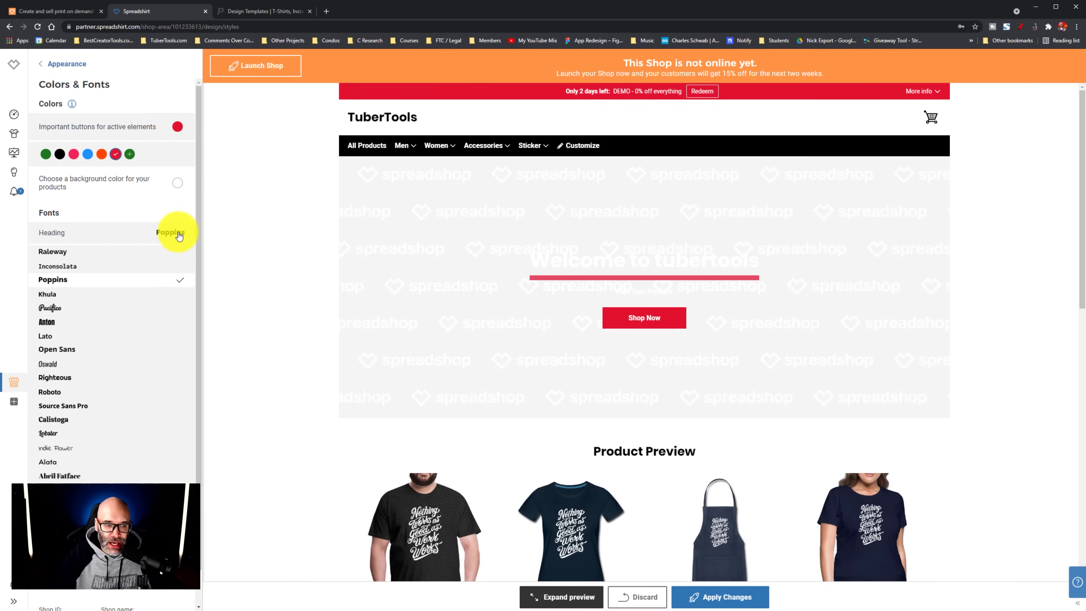
click(179, 235)
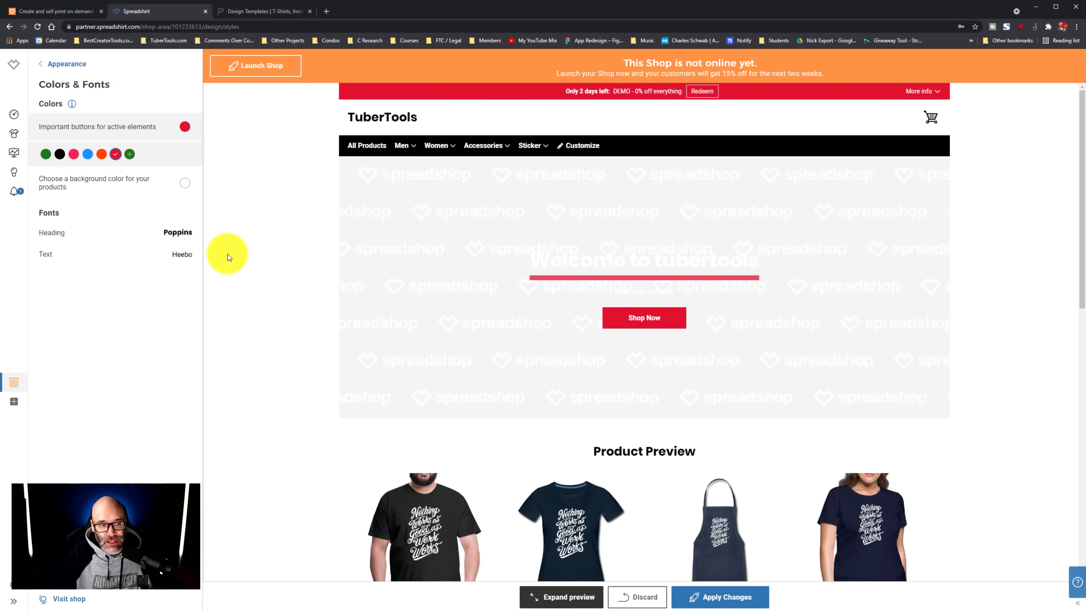
click(56, 64)
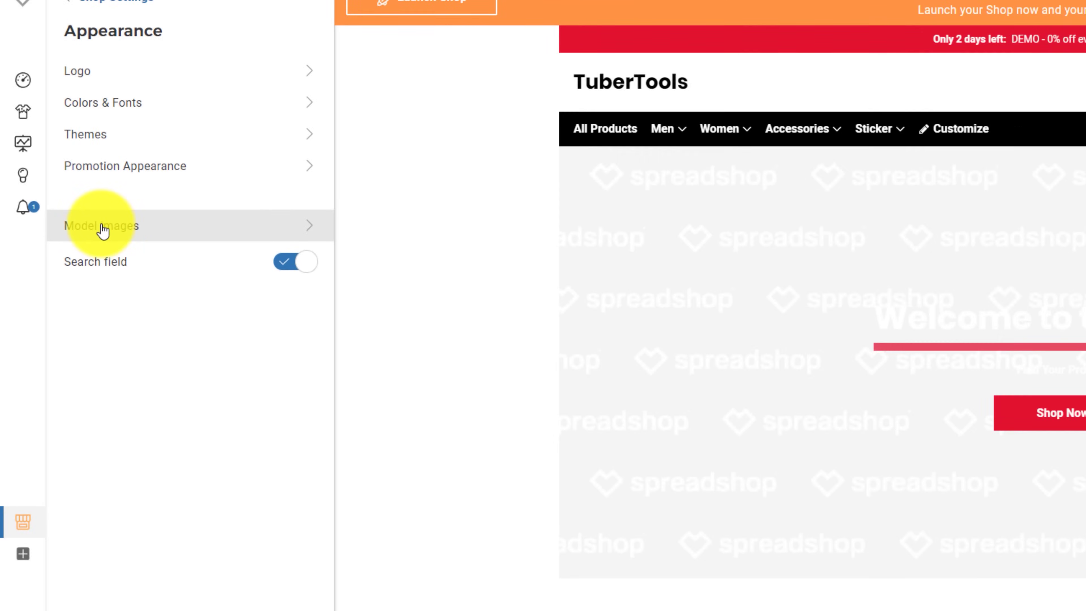
Step: Preview products on models, then leave Model images switched off
click(135, 251)
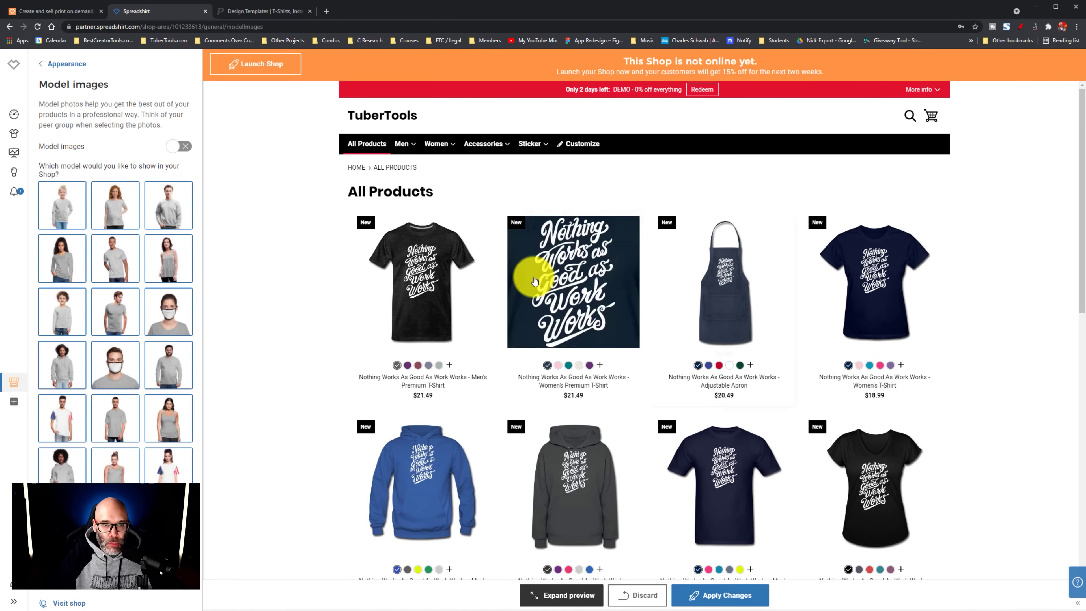
scroll(409, 360, down, 3)
scroll(299, 350, up, 3)
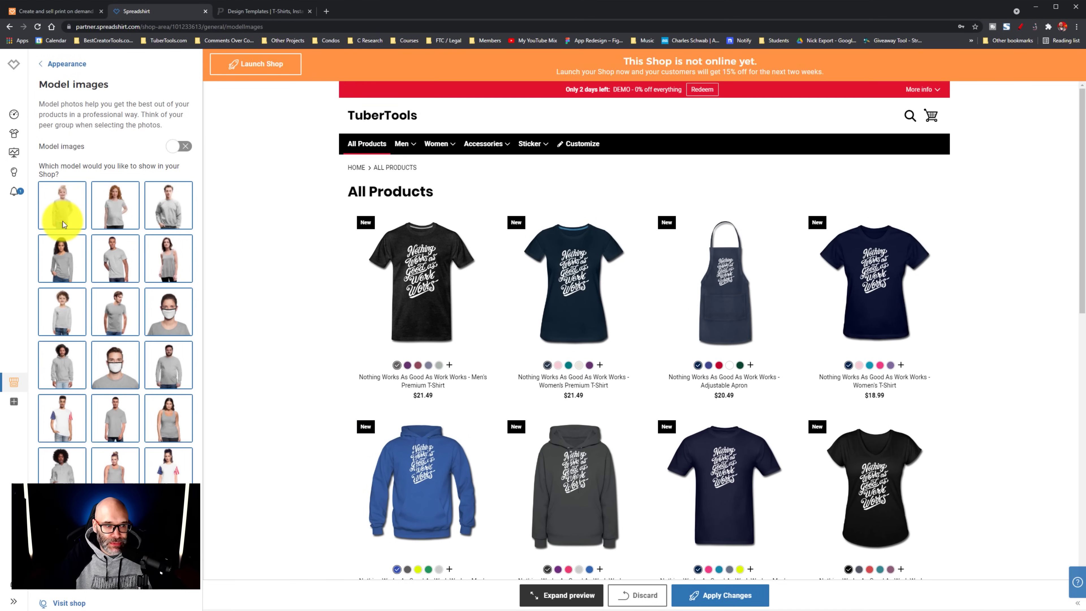
click(182, 148)
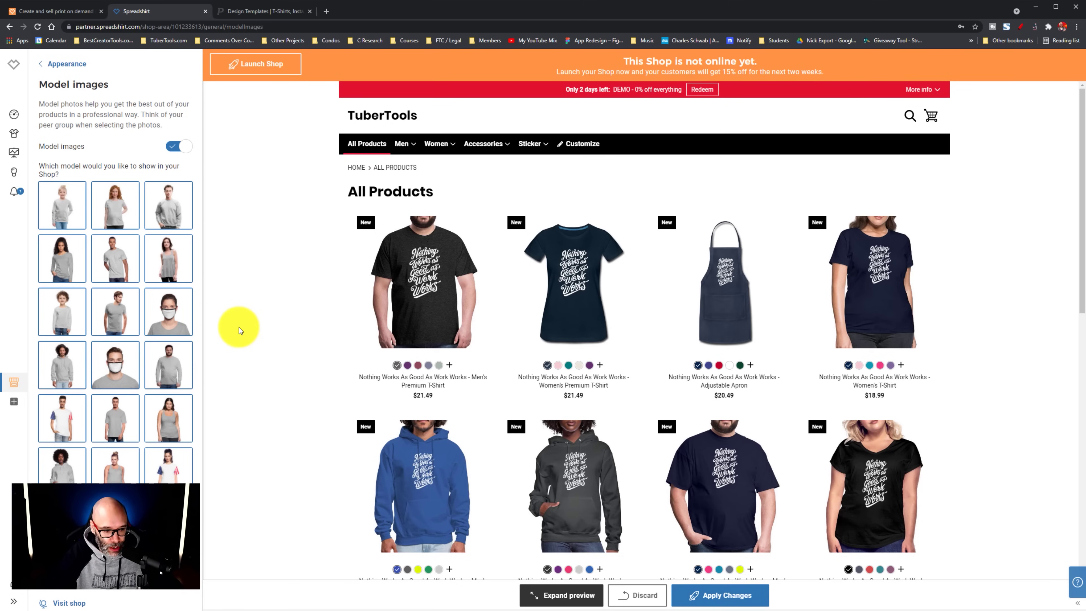
scroll(239, 328, down, 1)
click(178, 148)
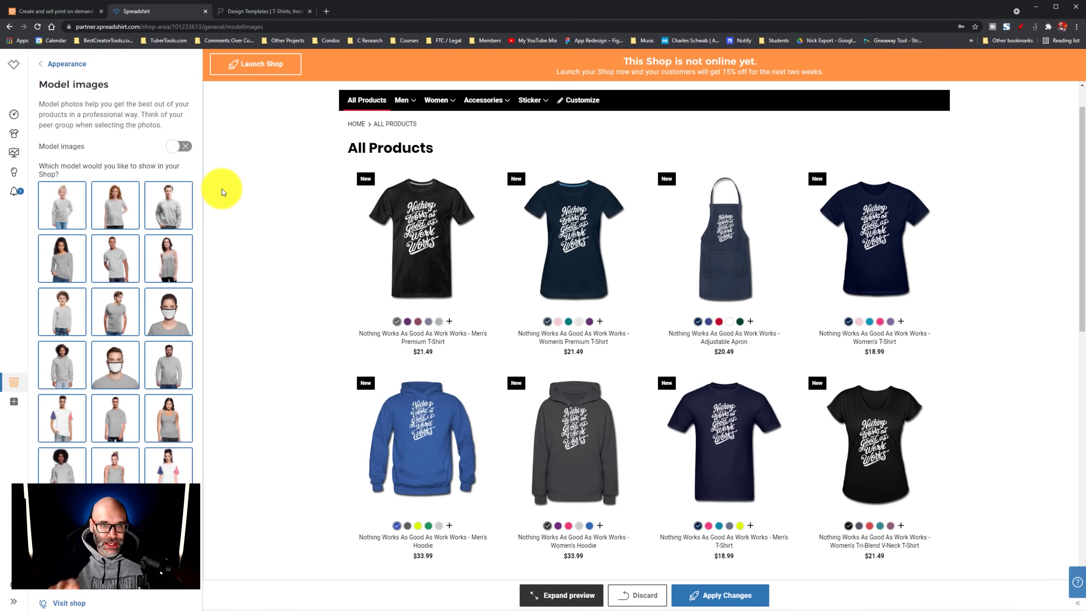
click(60, 65)
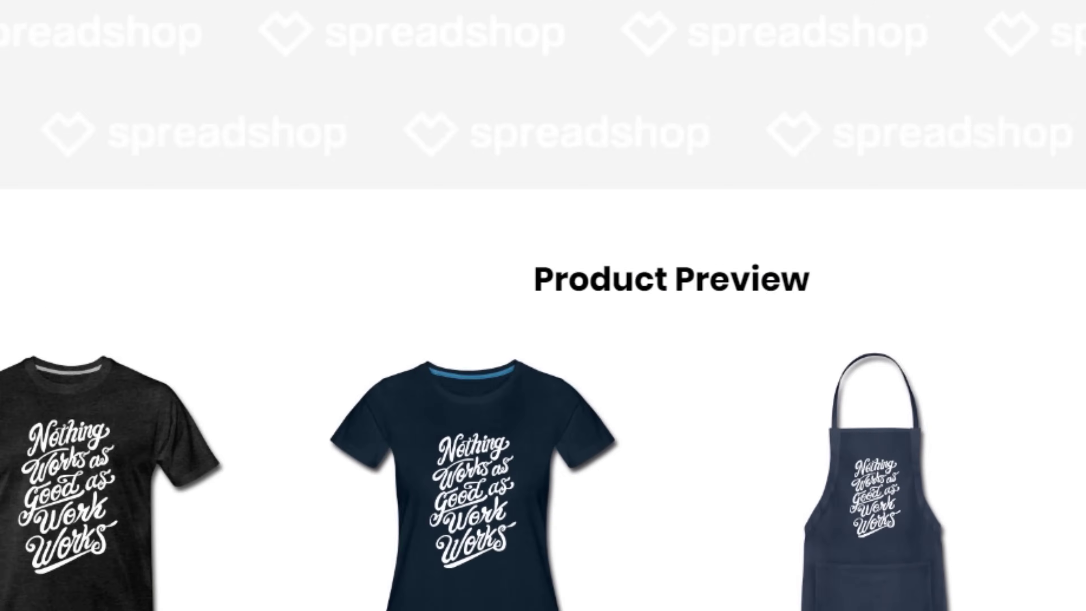
Step: Apply the appearance changes and open General > Info & SEO in Shop Settings
click(775, 582)
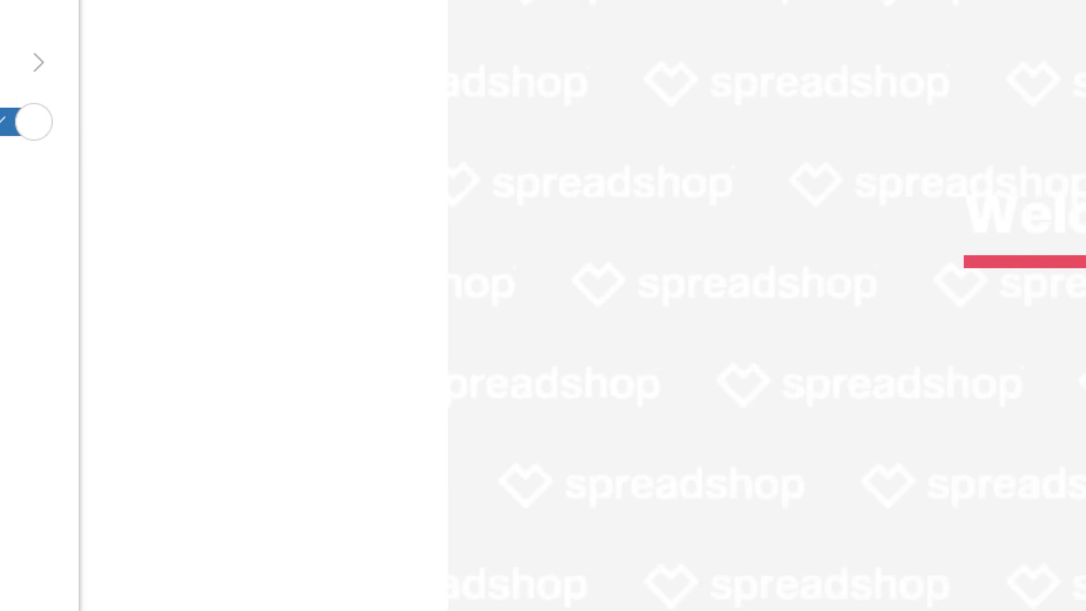
click(109, 7)
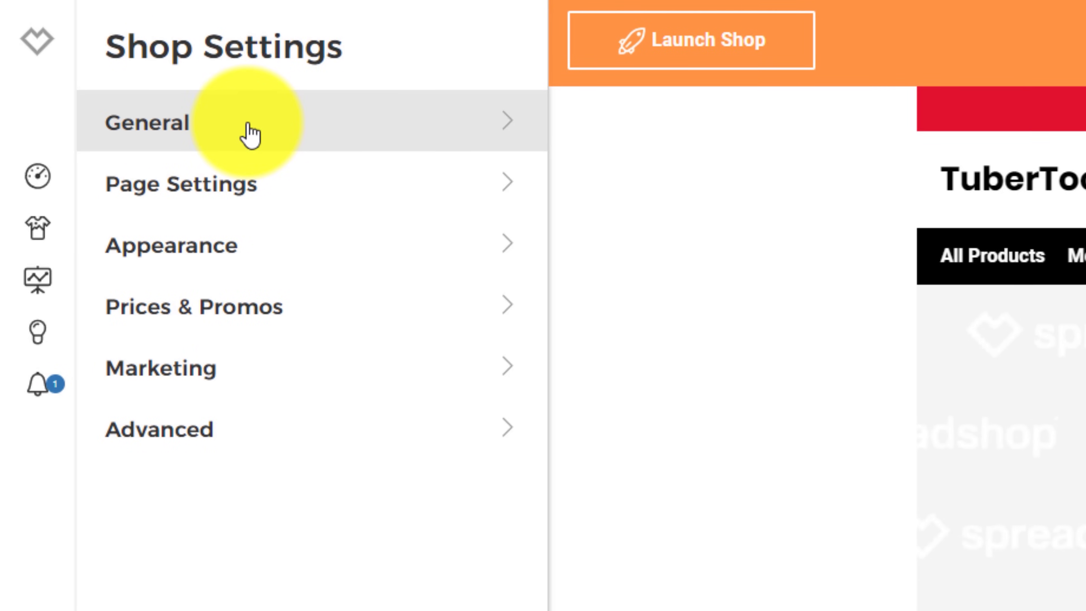
click(250, 134)
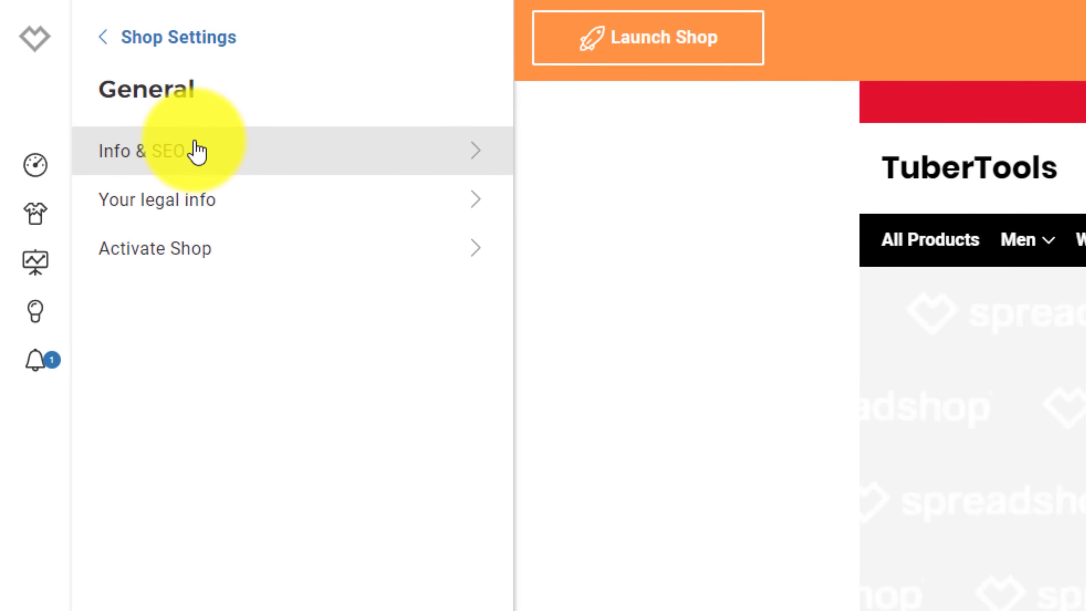
click(197, 151)
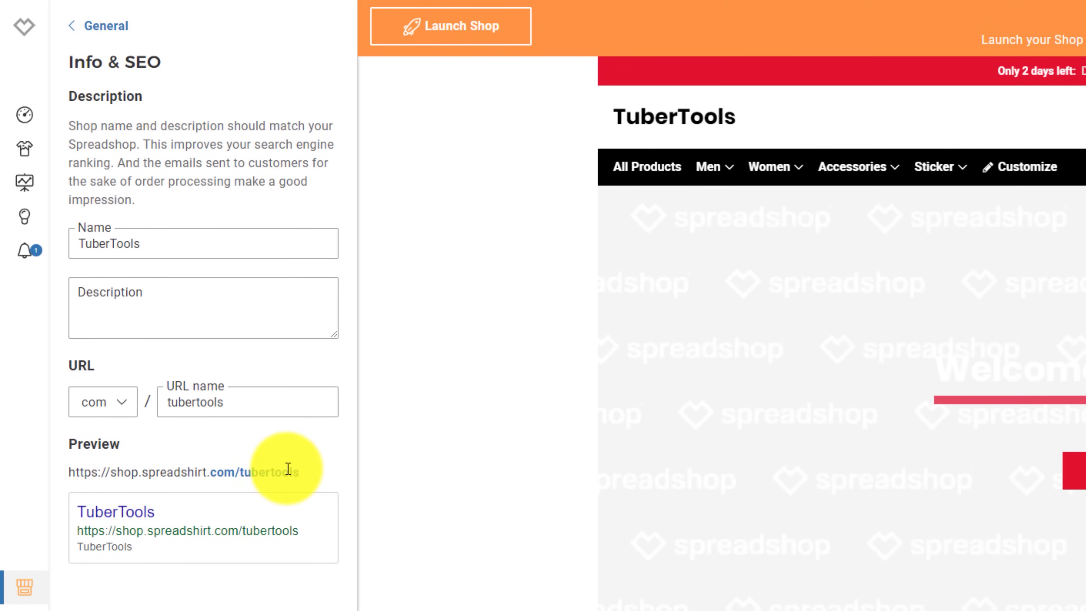
Step: Rename the shop to 'YouTube Tshirts and hoodies', leaving the URL name tubertools unchanged
click(261, 397)
drag(261, 396, 165, 395)
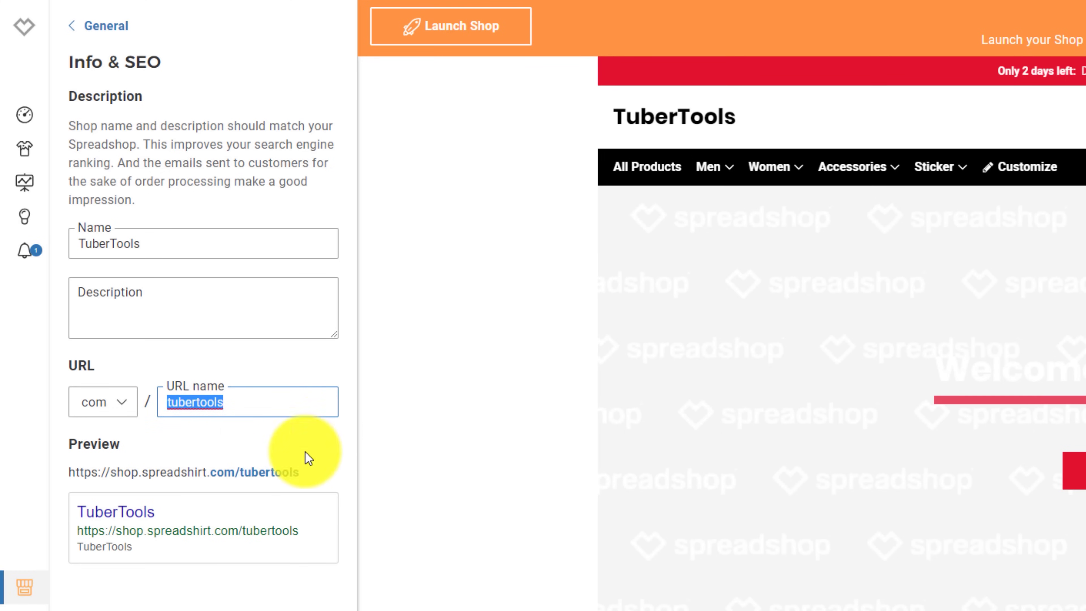
click(283, 600)
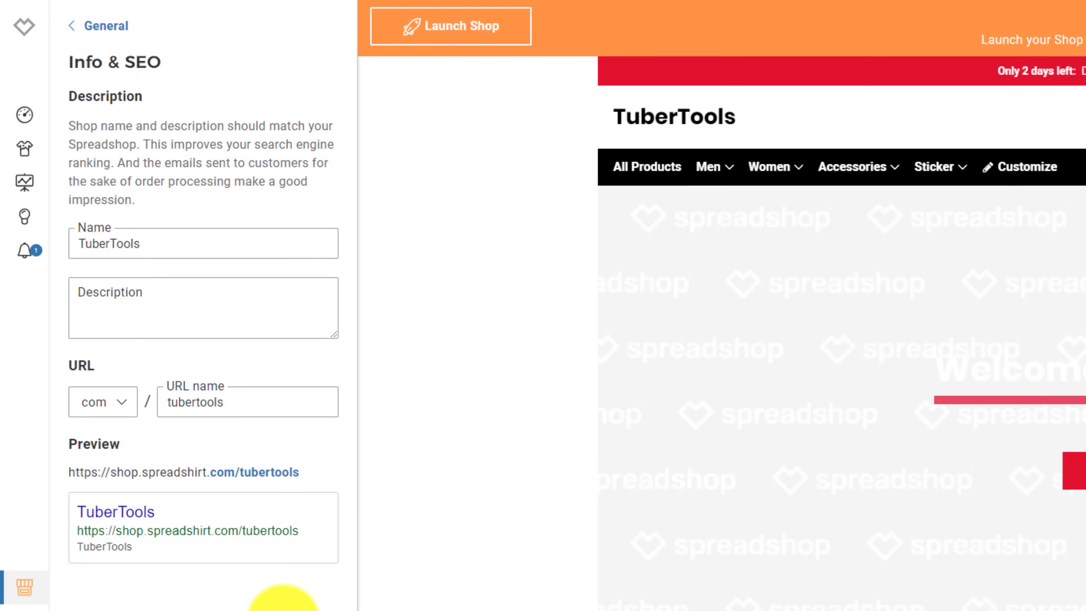
click(109, 244)
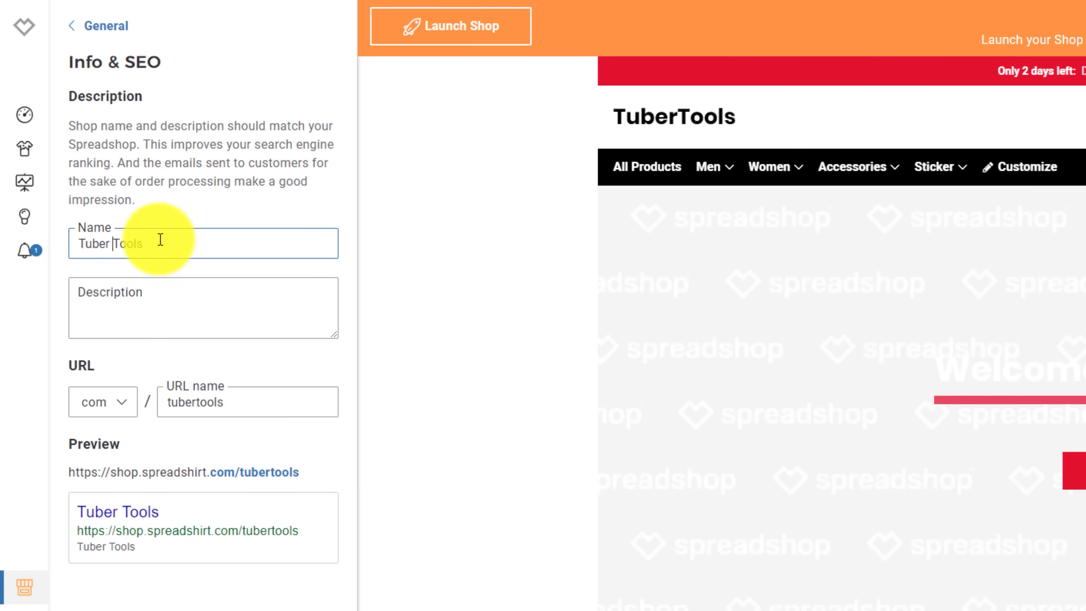
drag(172, 238, 33, 233)
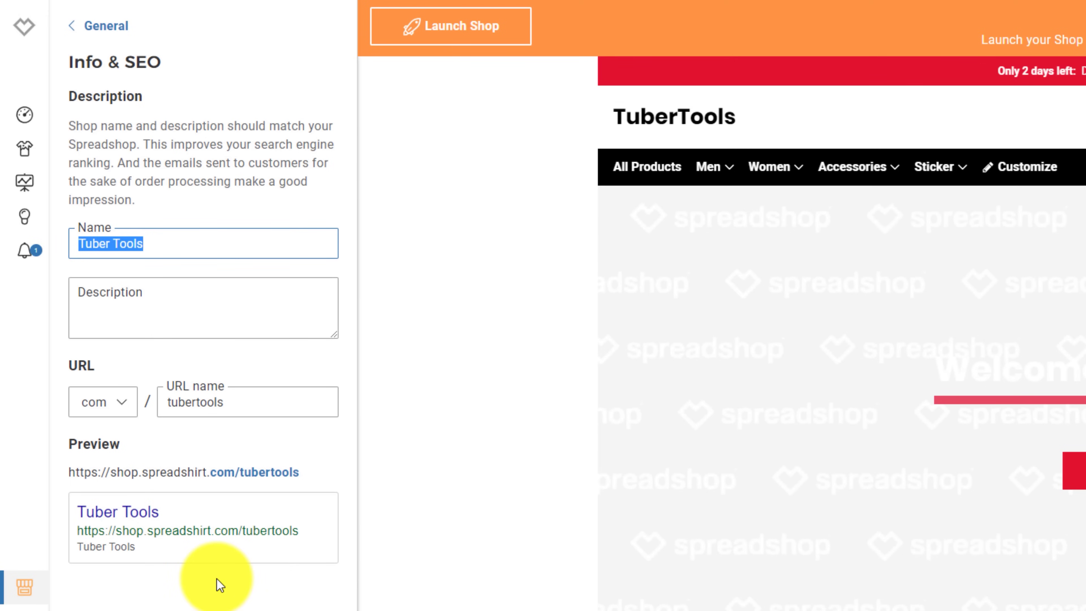
text(YouTube T)
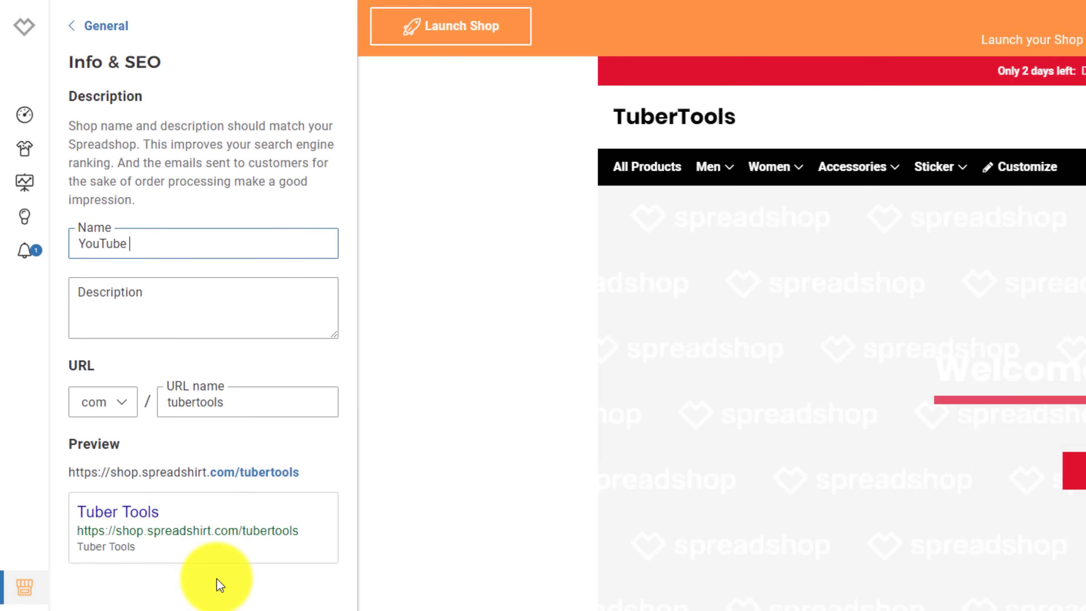
text(shirts and hoodies)
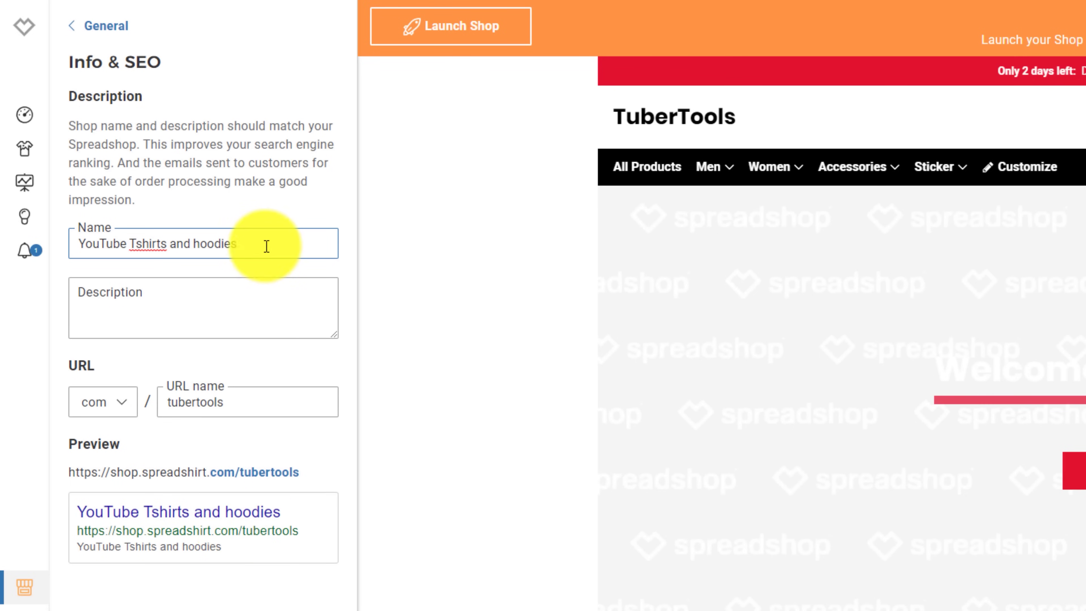
click(235, 303)
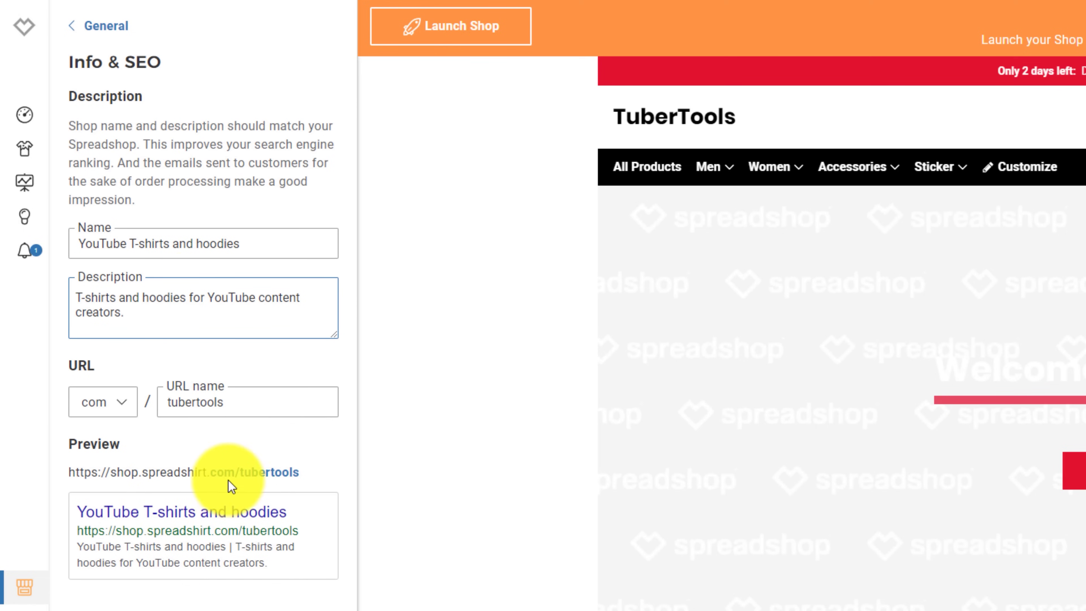
Step: Check the search preview title and description, then return to General settings
drag(287, 512, 77, 512)
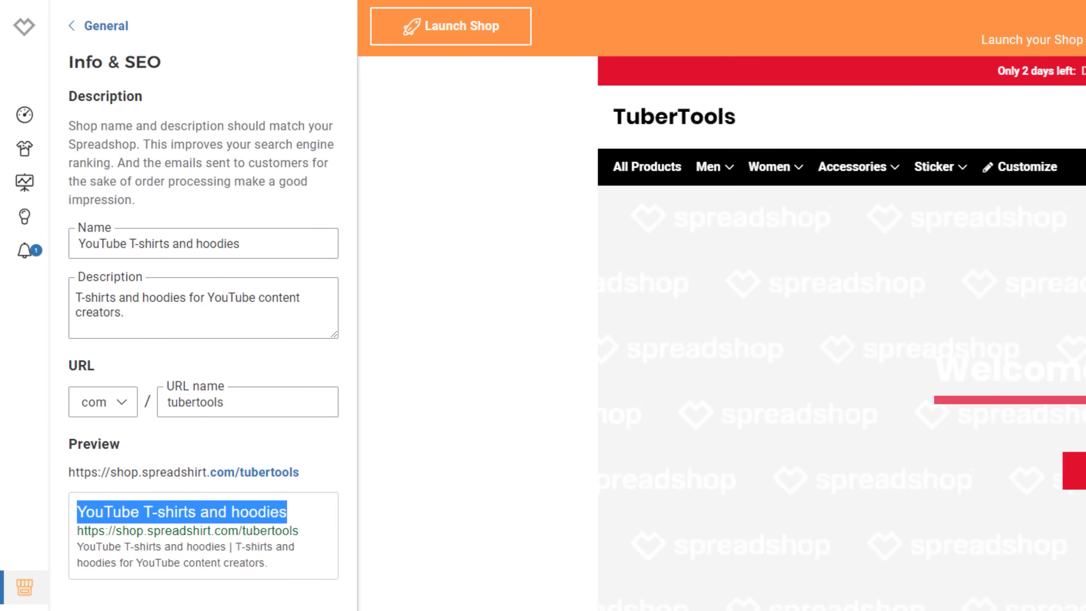
drag(267, 563, 62, 552)
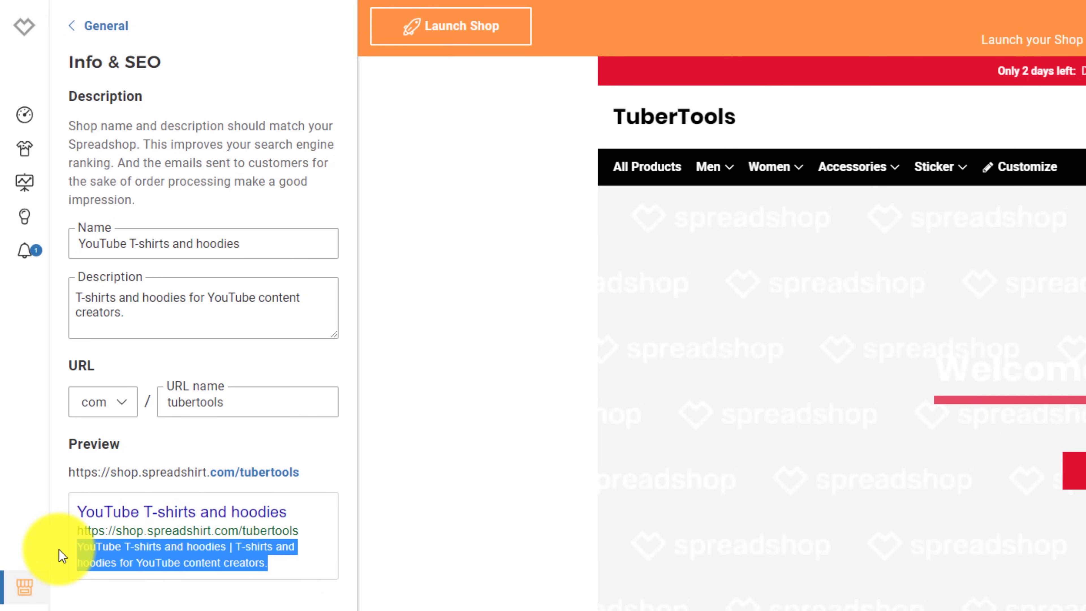
click(112, 592)
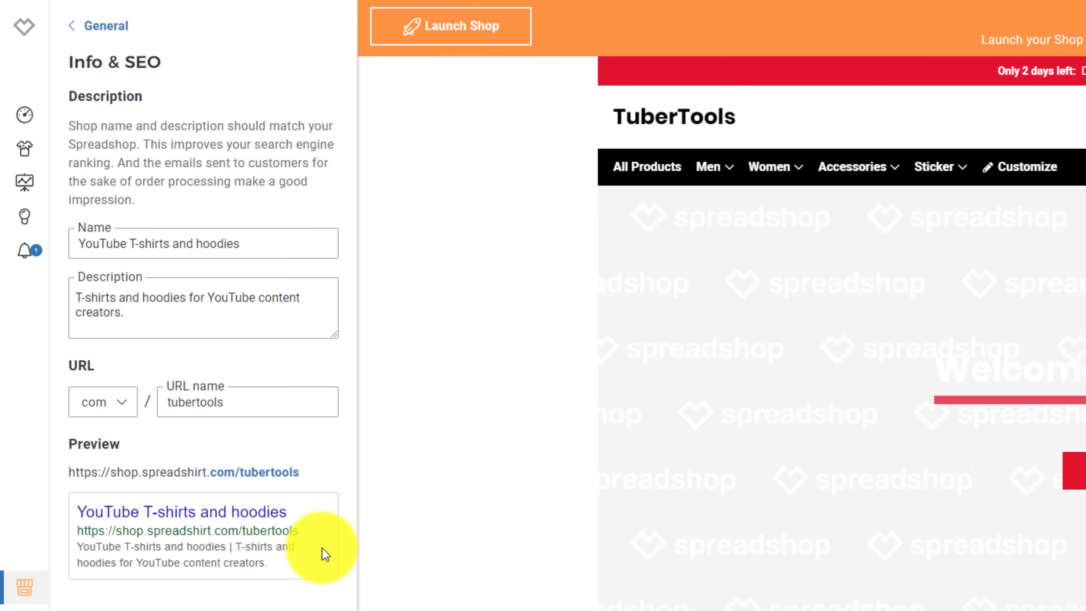
click(96, 26)
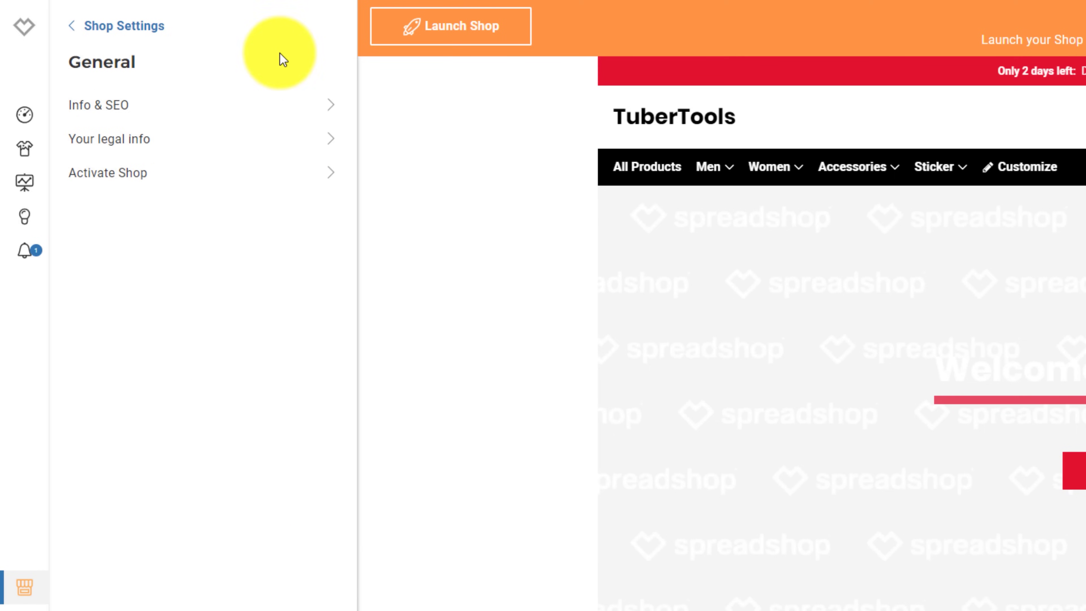
click(134, 145)
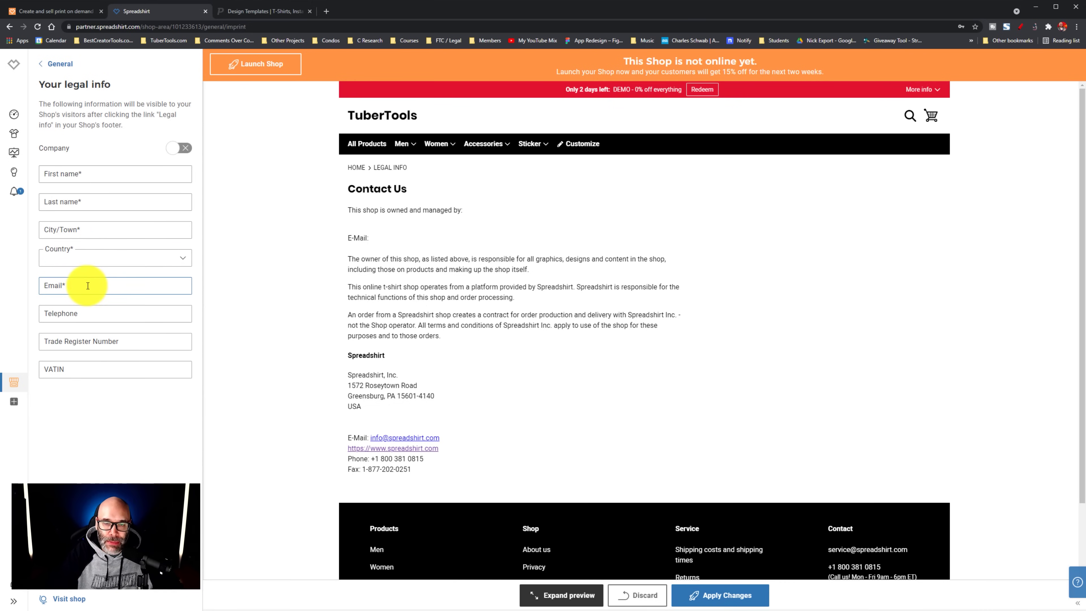
click(69, 286)
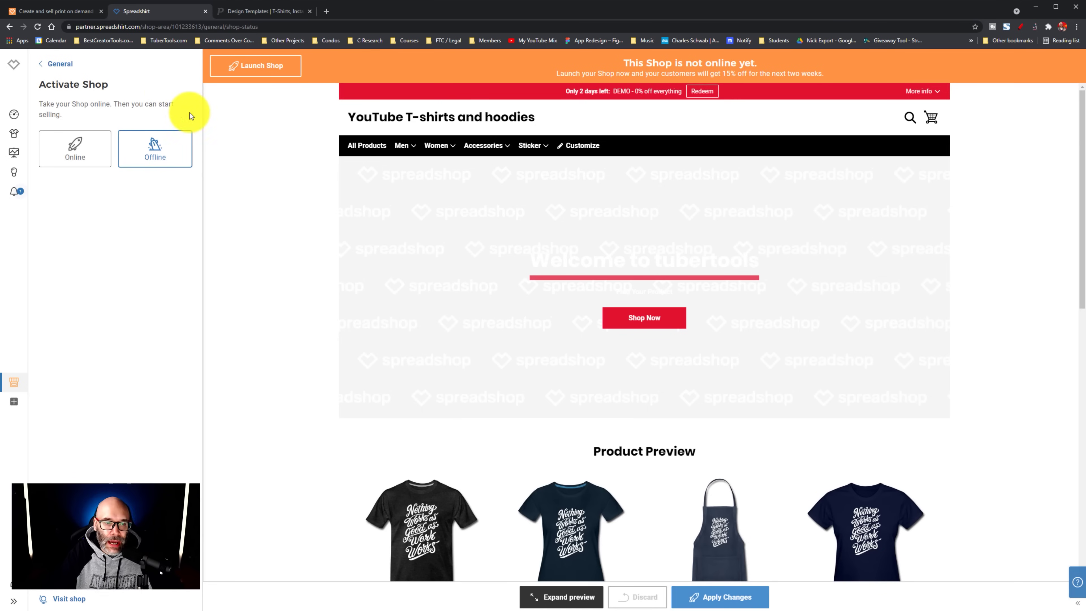
click(59, 66)
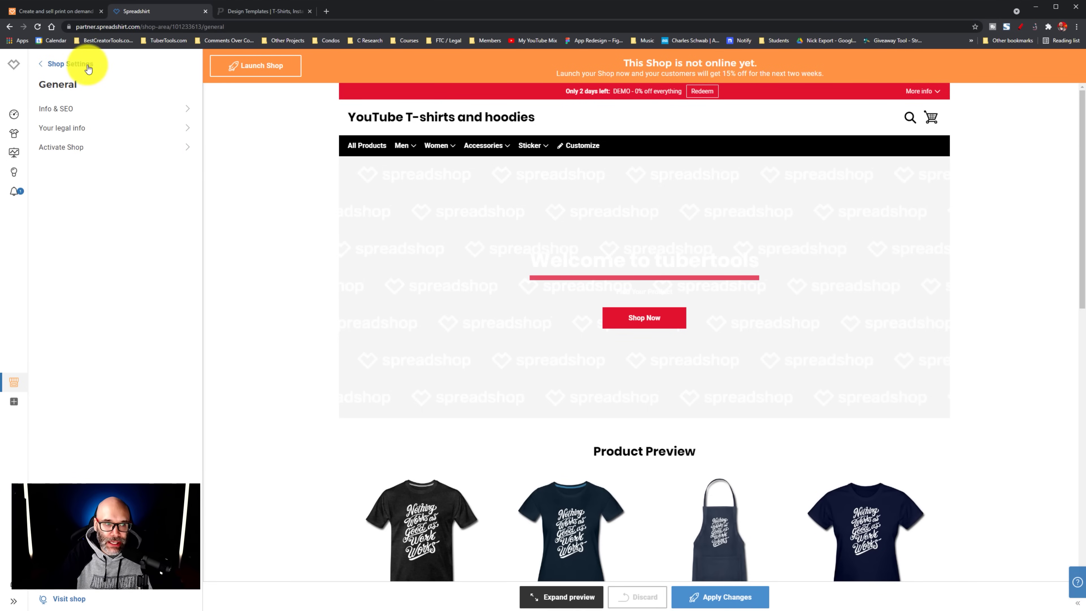
Step: Go to the Start Page settings under Page Settings
click(53, 68)
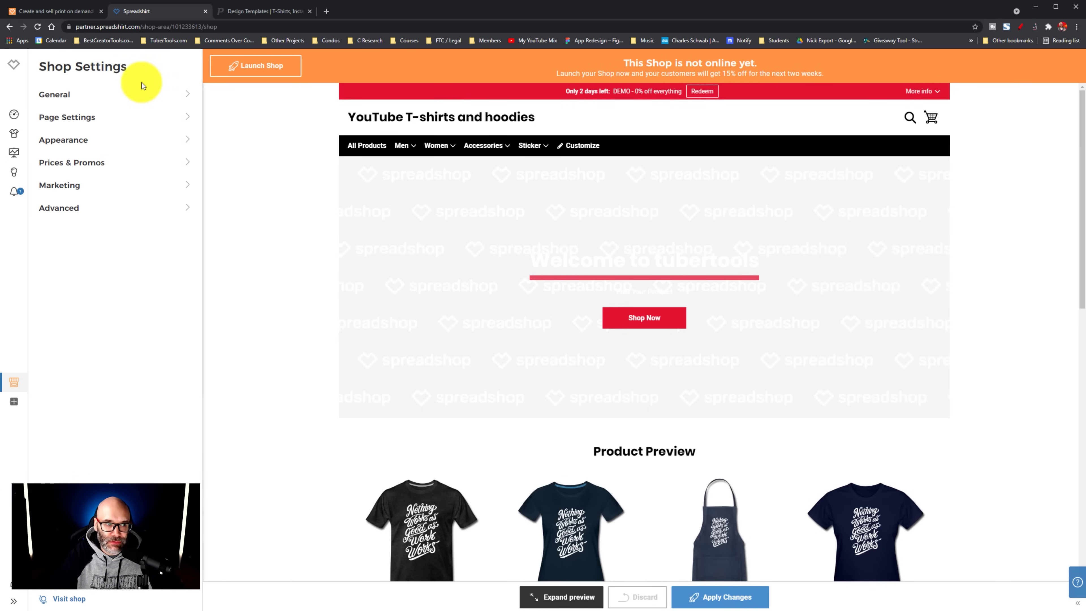
click(88, 117)
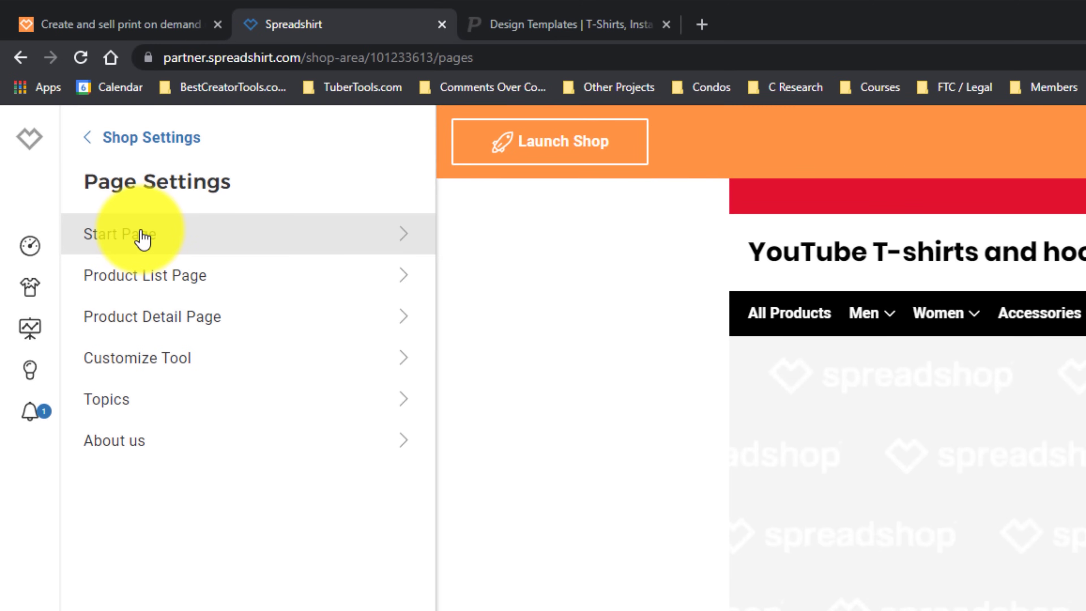
click(142, 239)
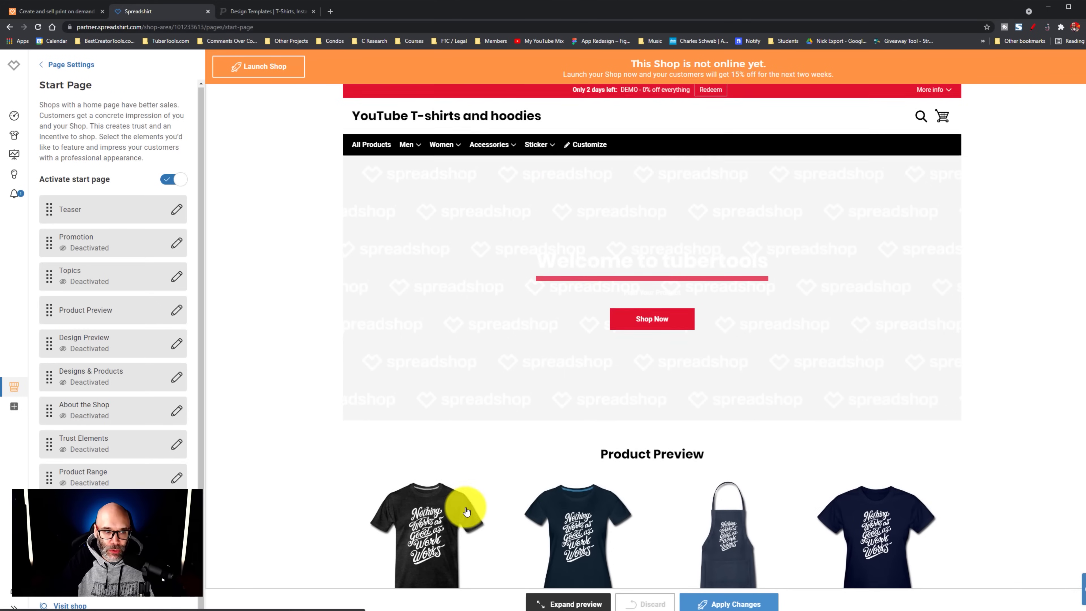
scroll(428, 492, down, 2)
scroll(372, 453, down, 12)
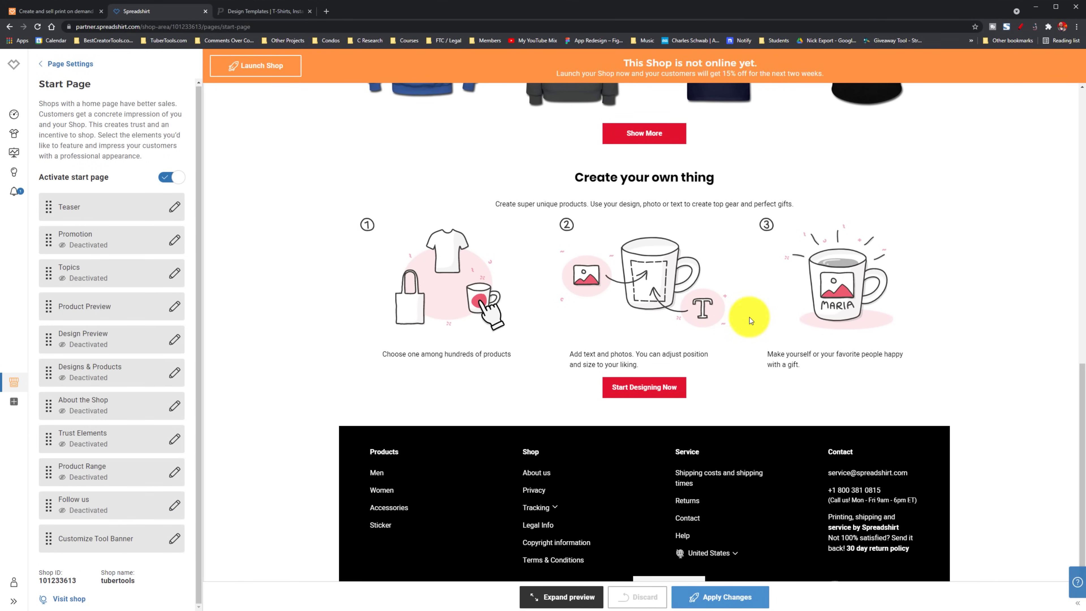
Step: Switch off the Customize Tool Banner and return to the Start Page section list
click(175, 540)
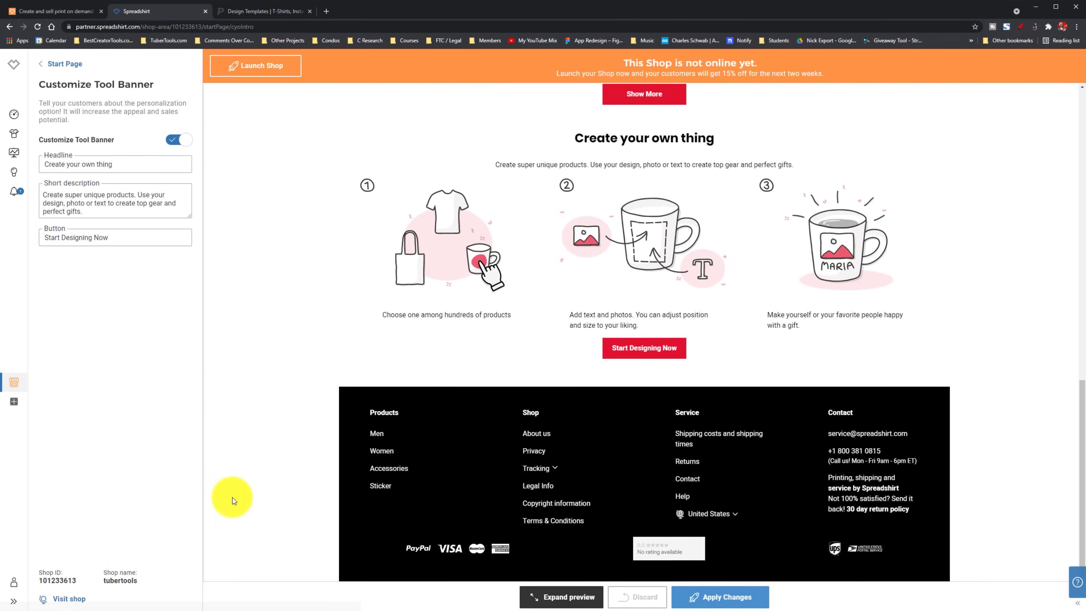
click(175, 141)
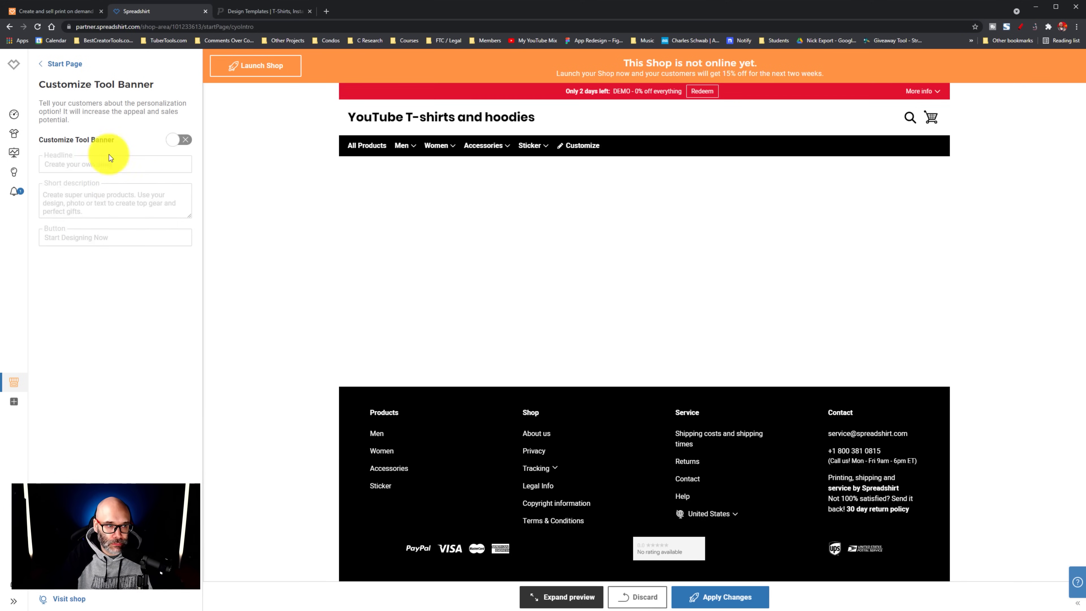
scroll(322, 385, down, 10)
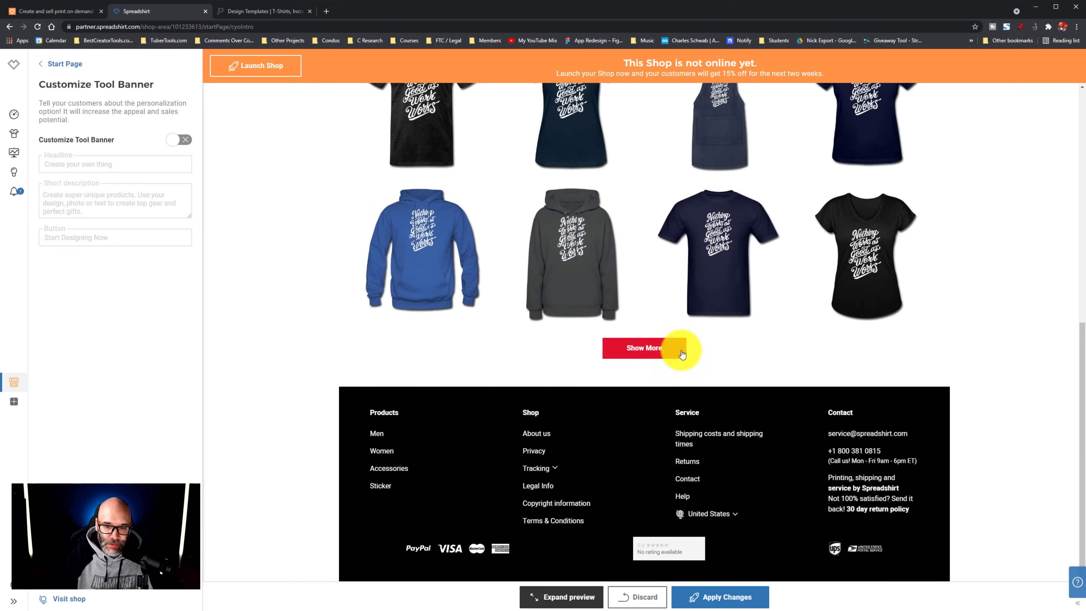
scroll(334, 306, up, 6)
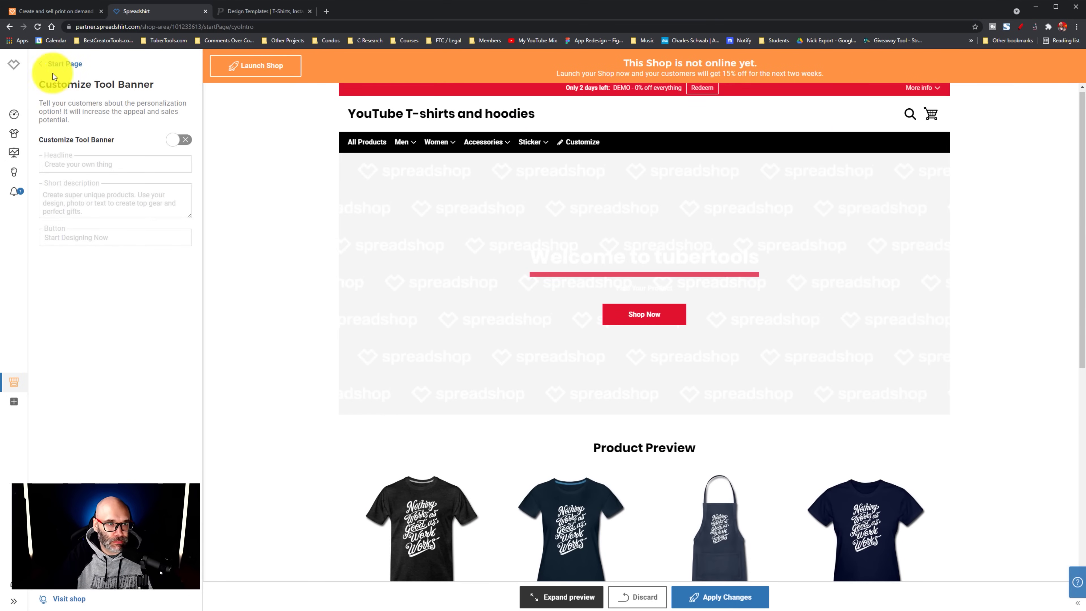
click(64, 64)
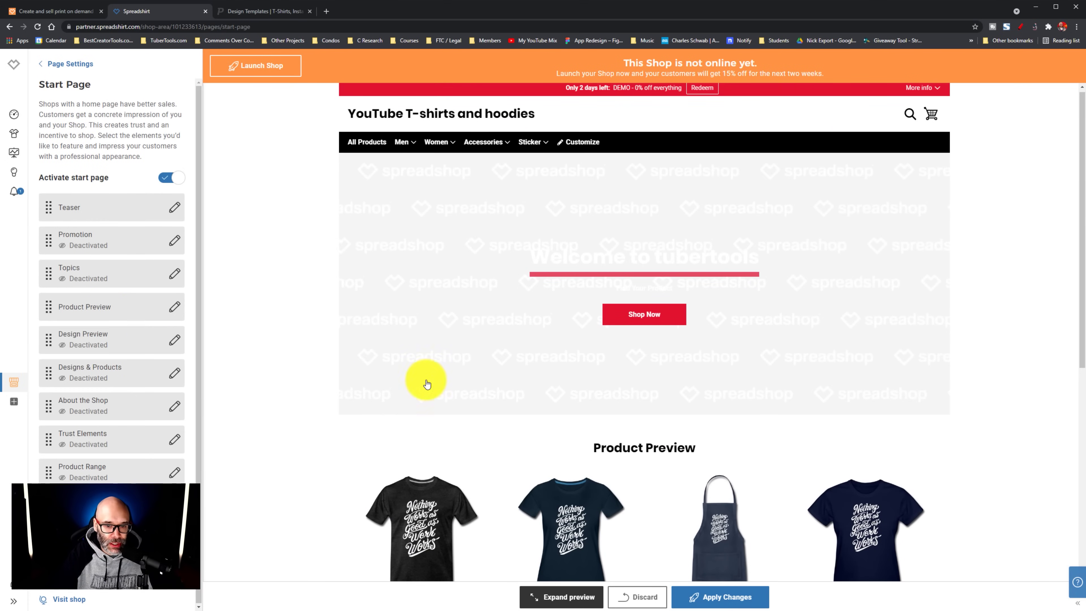
scroll(424, 381, down, 9)
scroll(575, 376, up, 4)
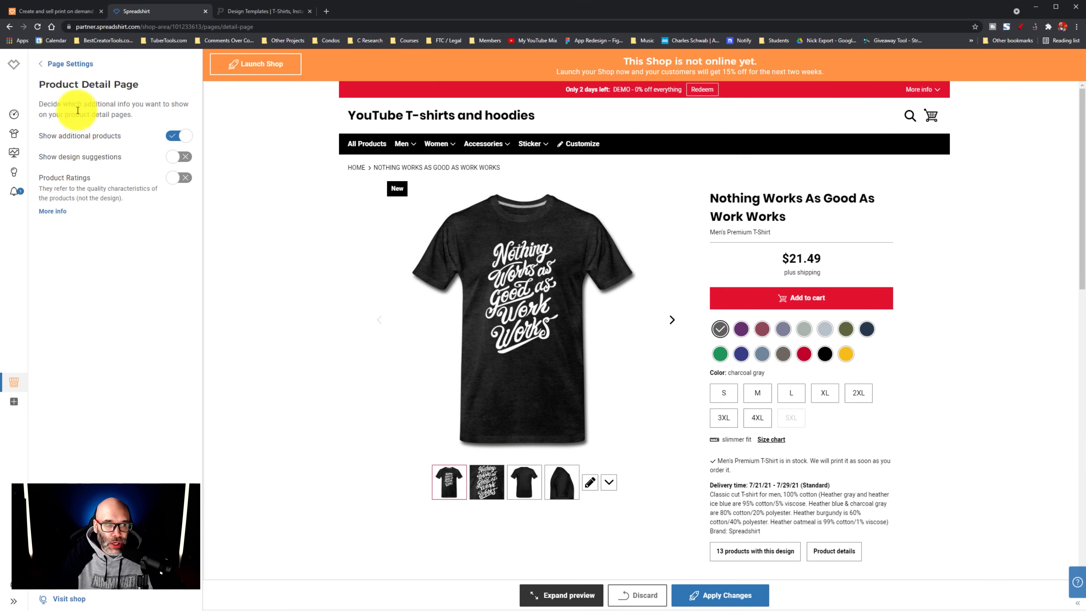
Step: Turn on design suggestions and product ratings on the Product Detail Page
click(64, 63)
click(72, 145)
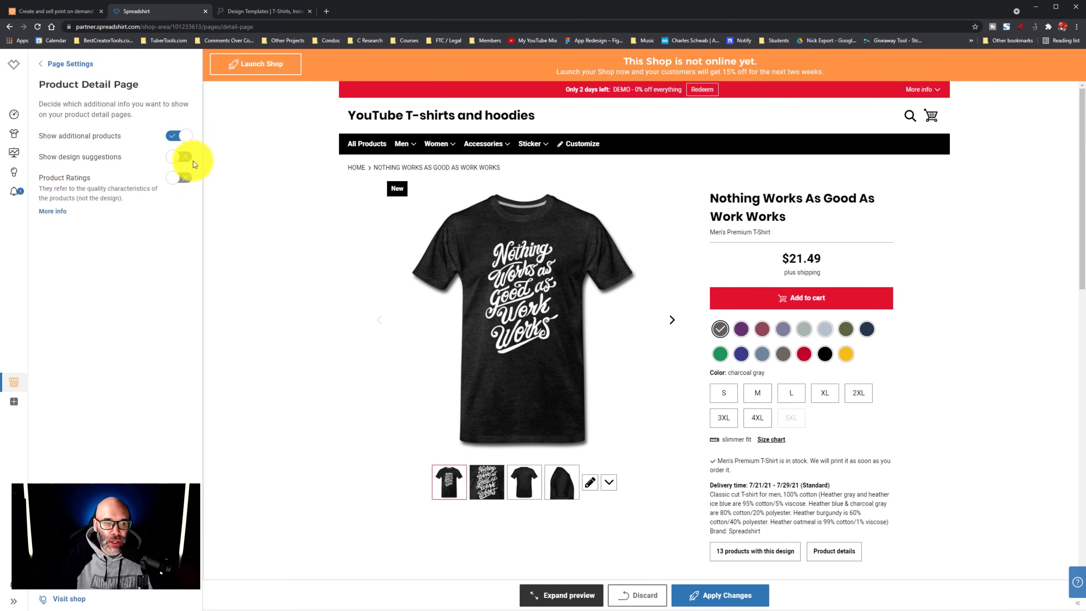
click(184, 156)
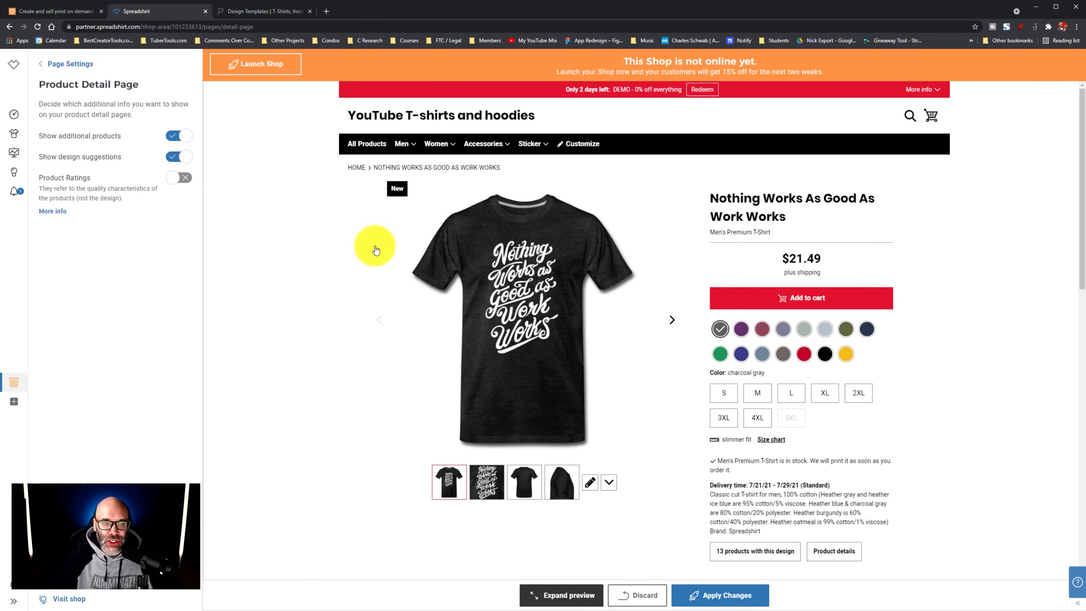
click(180, 178)
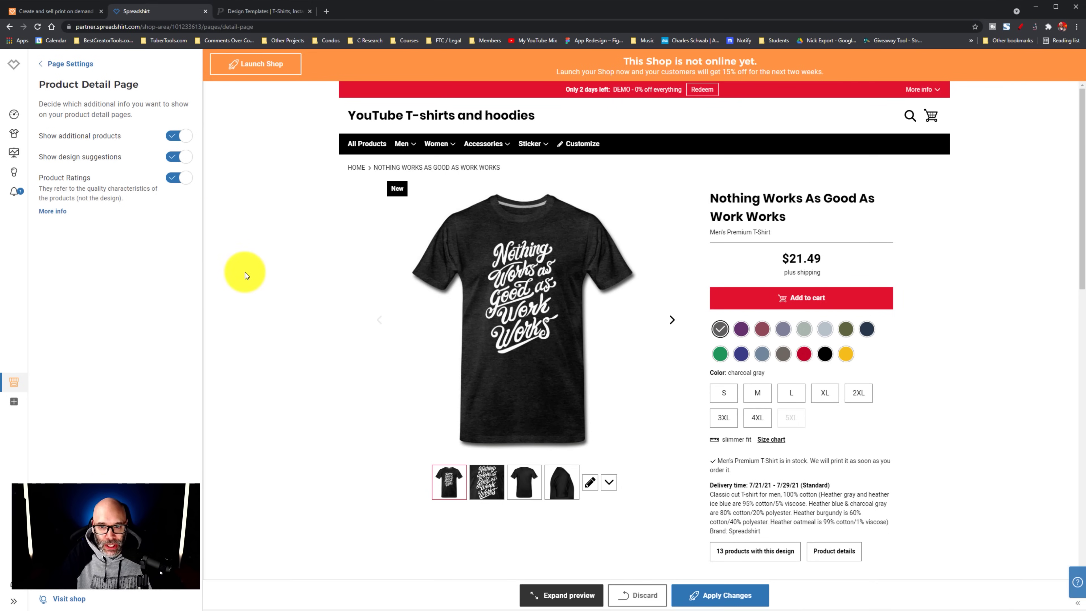
Step: Scroll through the product page preview and return to the Page Settings list
scroll(267, 298, down, 15)
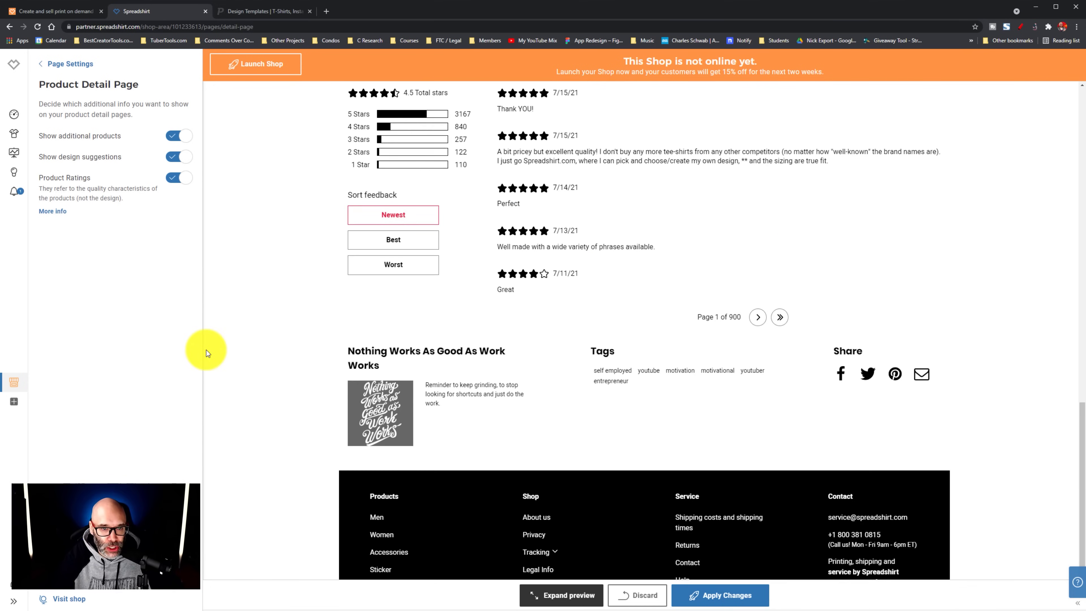
scroll(358, 340, up, 5)
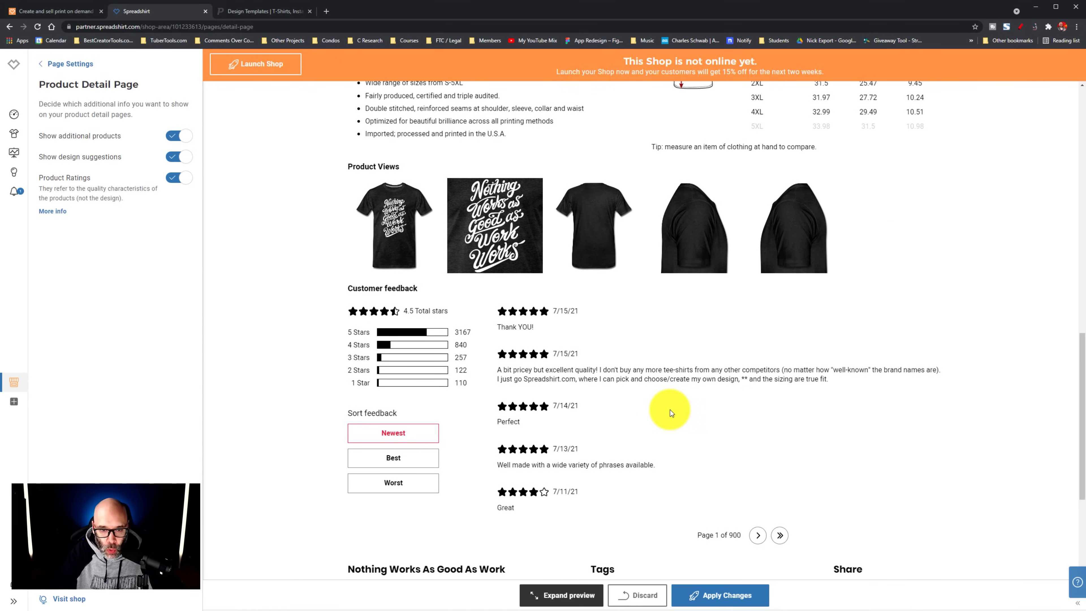
scroll(670, 410, up, 8)
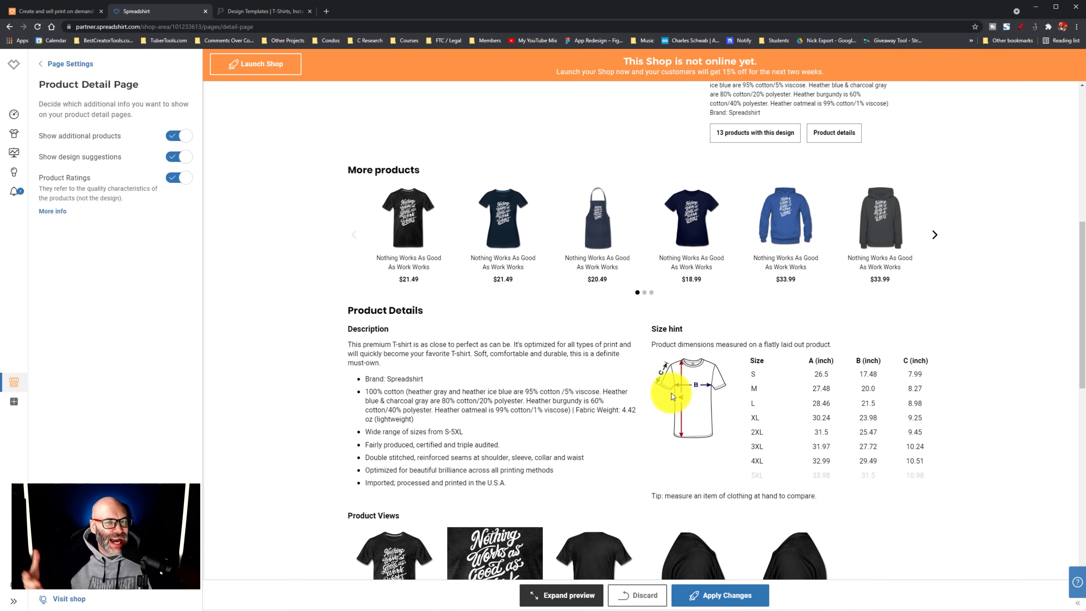
scroll(671, 393, up, 6)
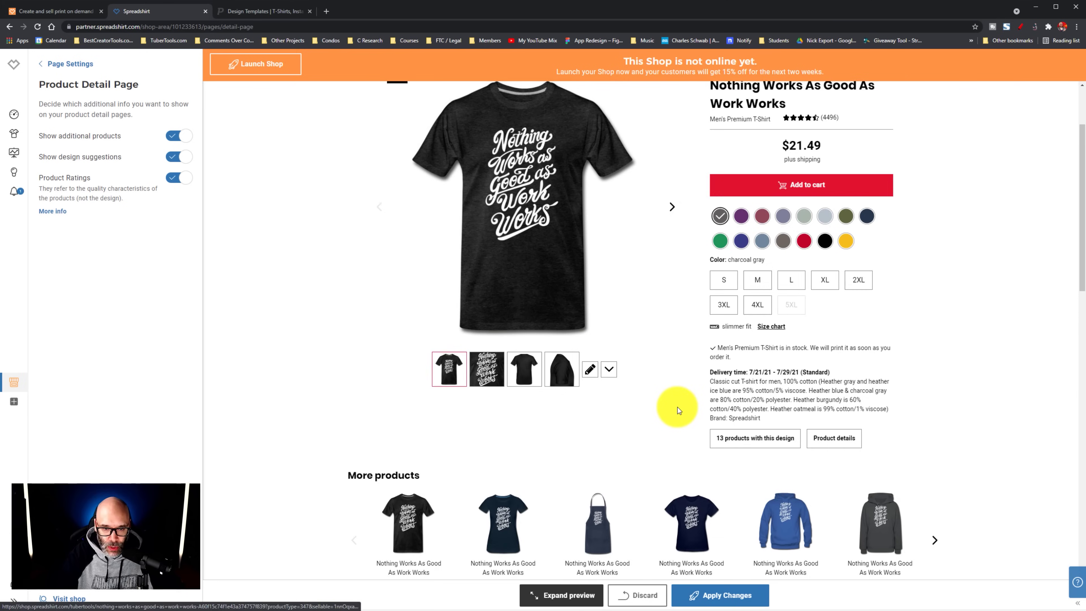
scroll(677, 407, up, 2)
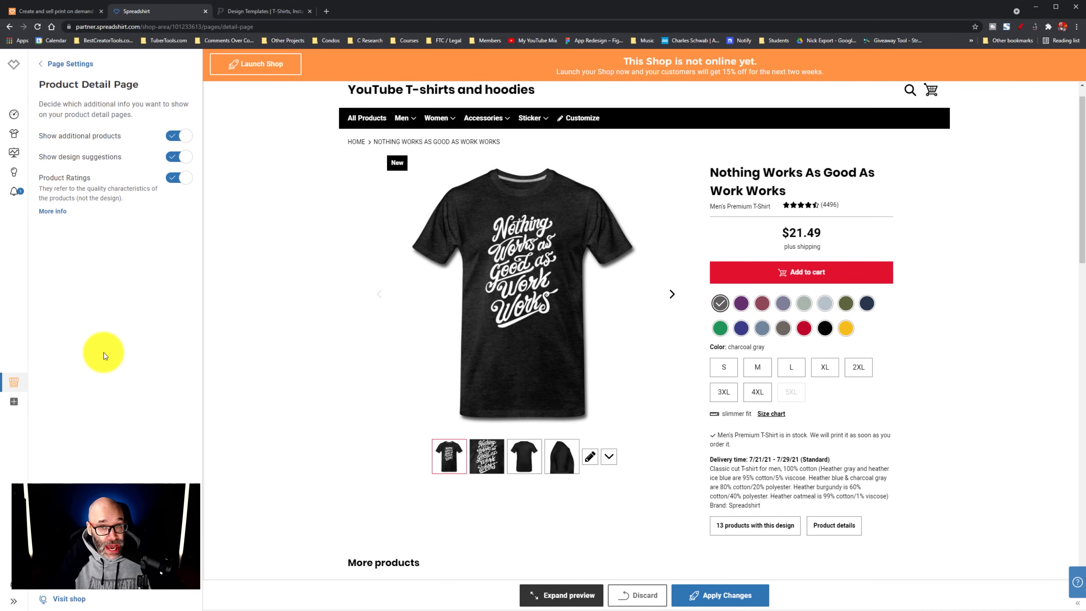
click(68, 64)
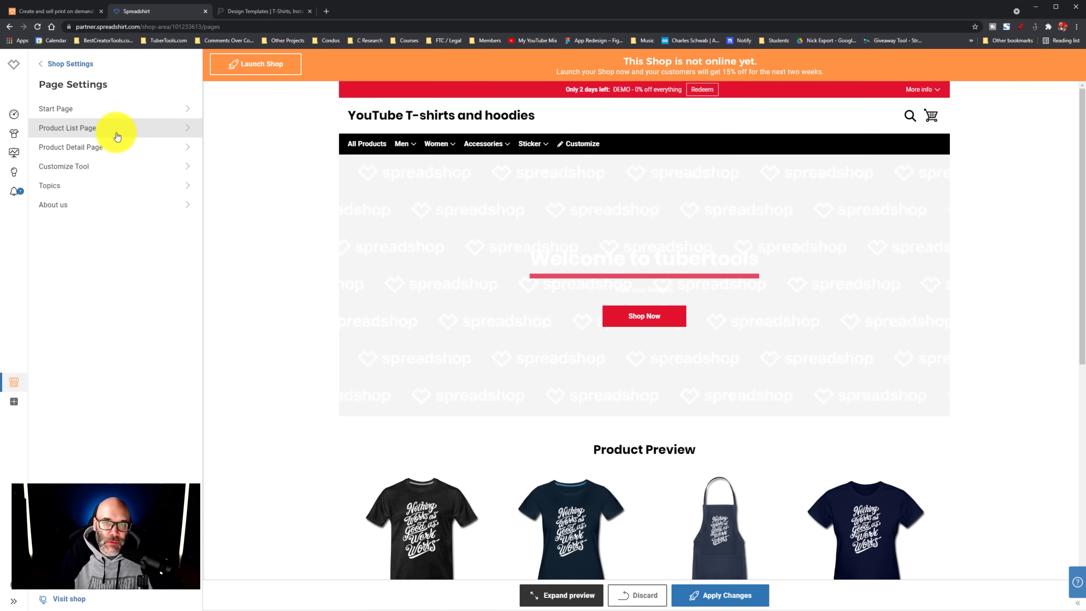
Step: Give About us the headline 'About YouTube T-shirts and hoodies' and a creator-focused description
click(98, 171)
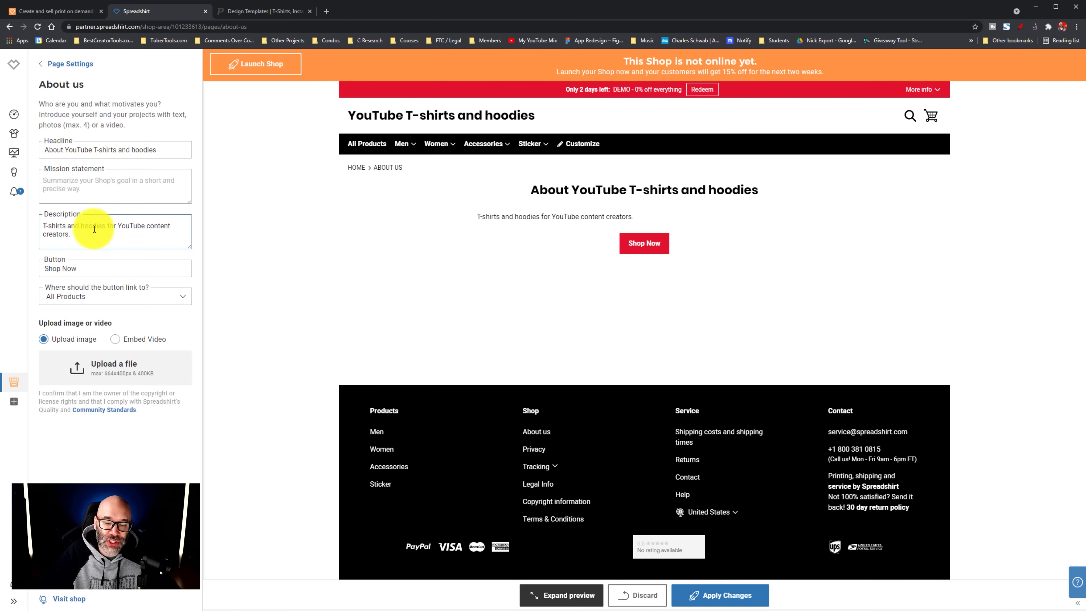
click(62, 86)
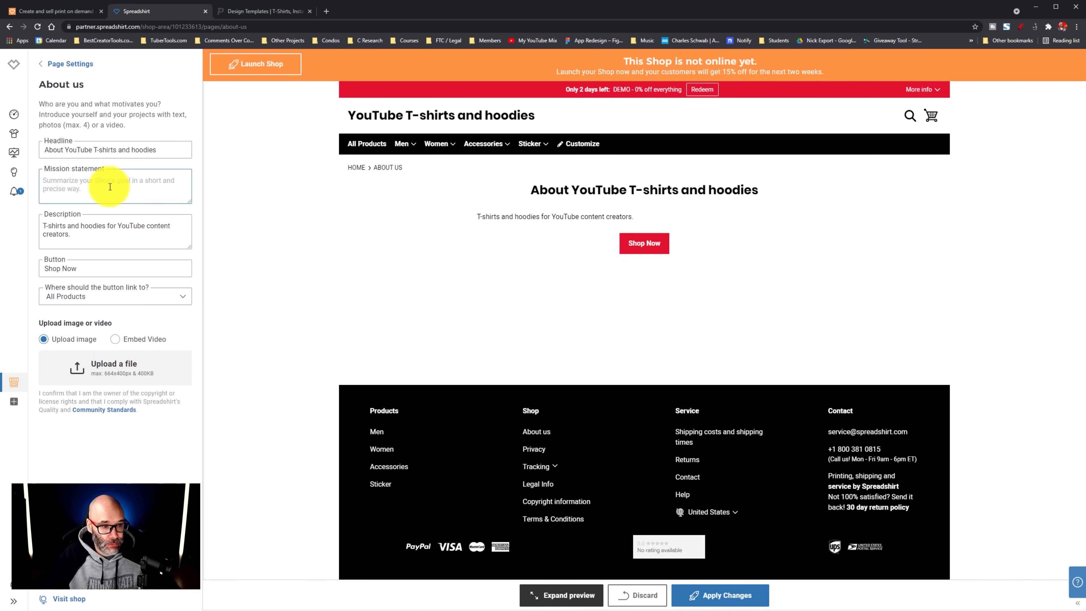
click(41, 64)
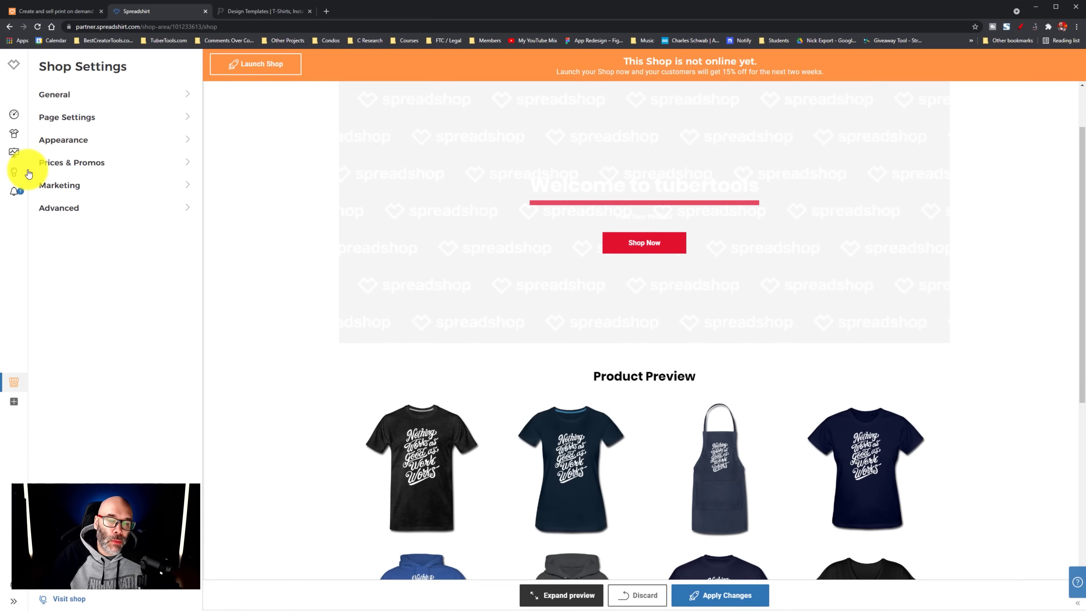
Step: Give the start page teaser an uploaded dark patterned background, cropped to the banner
click(84, 127)
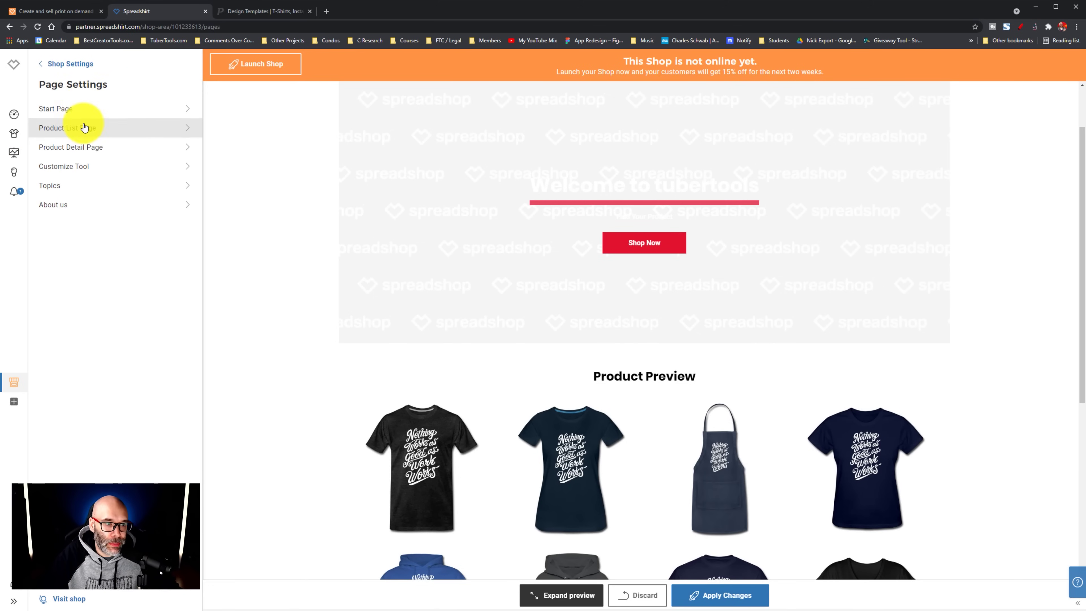
click(74, 107)
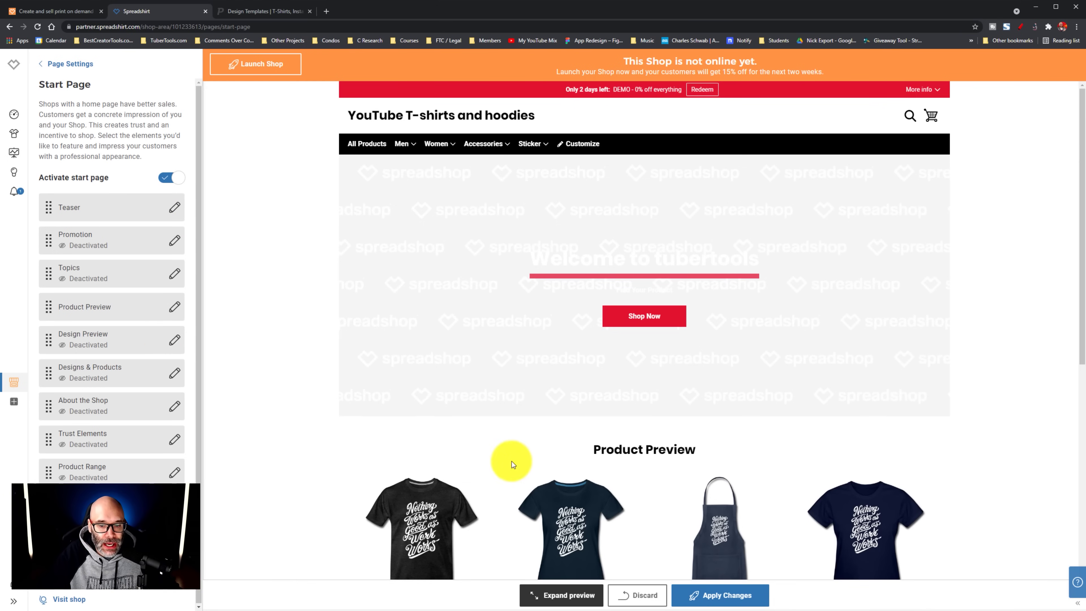
scroll(501, 460, down, 6)
scroll(380, 291, up, 6)
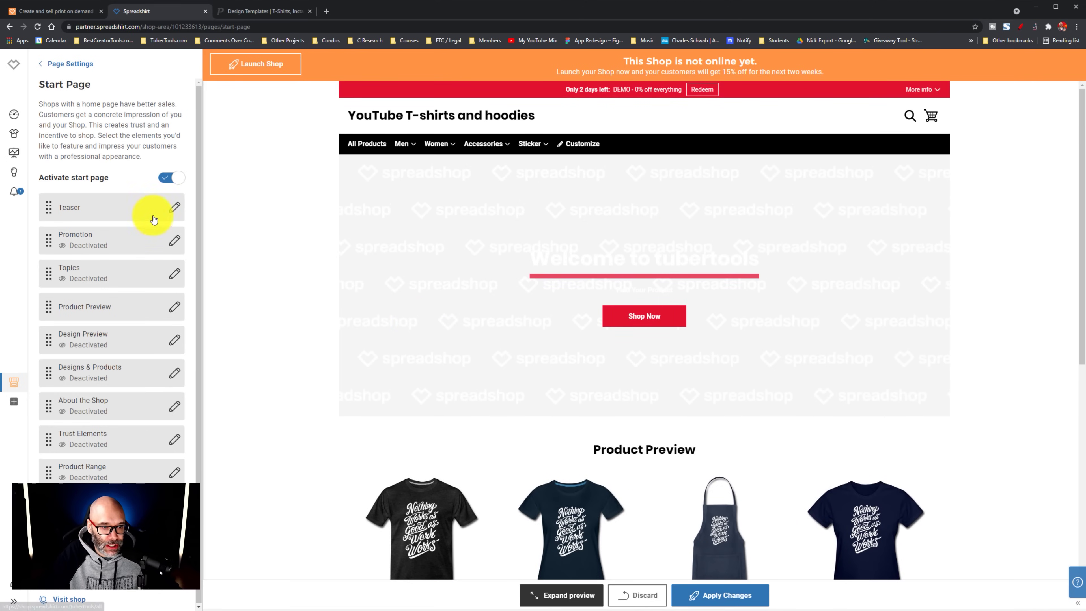
click(174, 207)
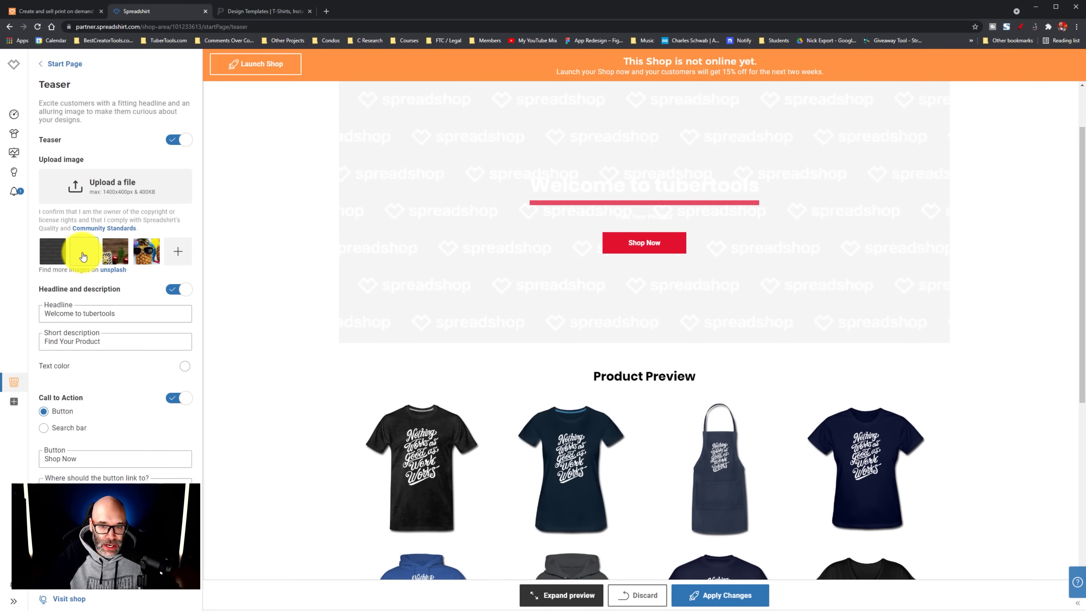
click(50, 251)
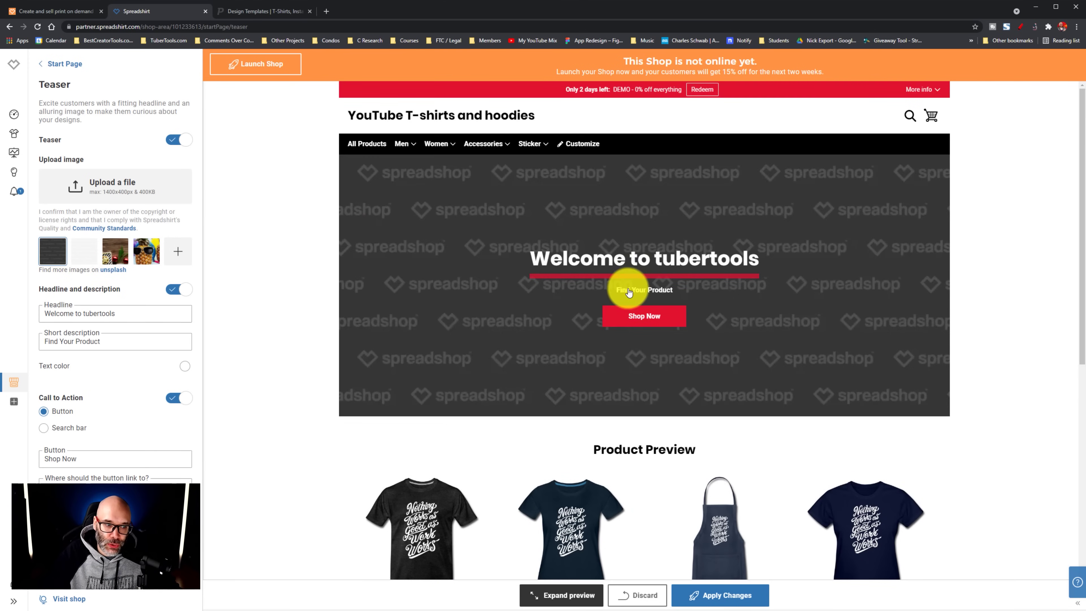
click(179, 256)
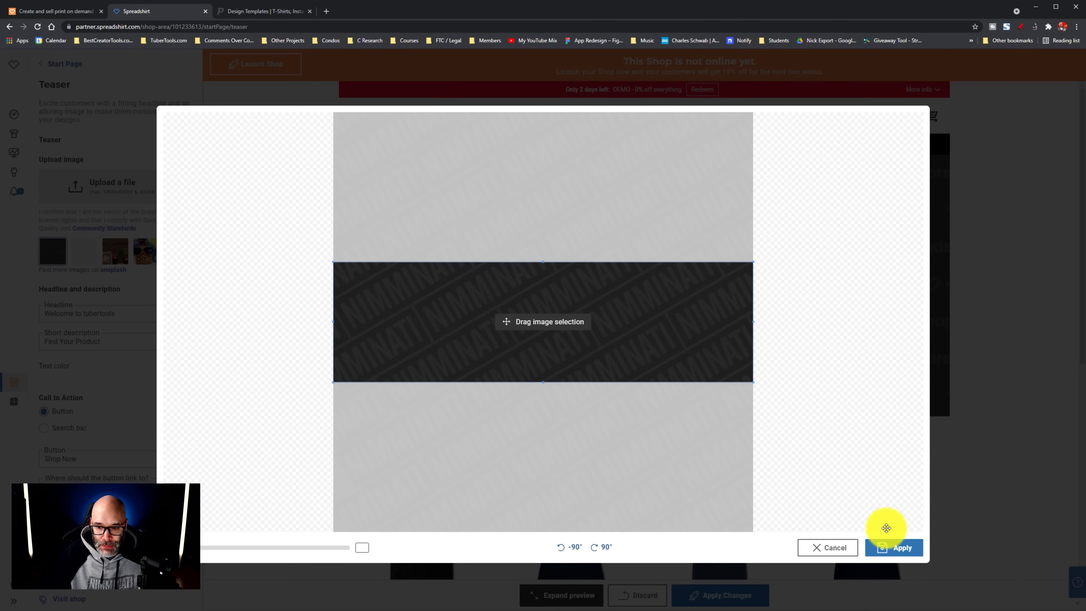
click(899, 550)
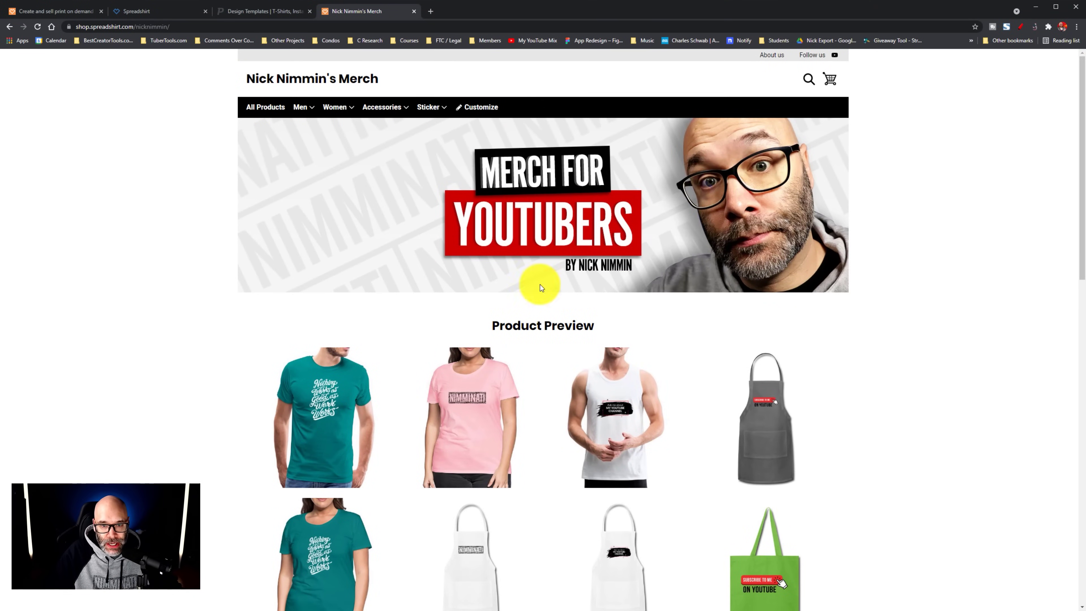
Step: Scroll through the existing live Spreadshop from banner to footer
scroll(799, 276, down, 3)
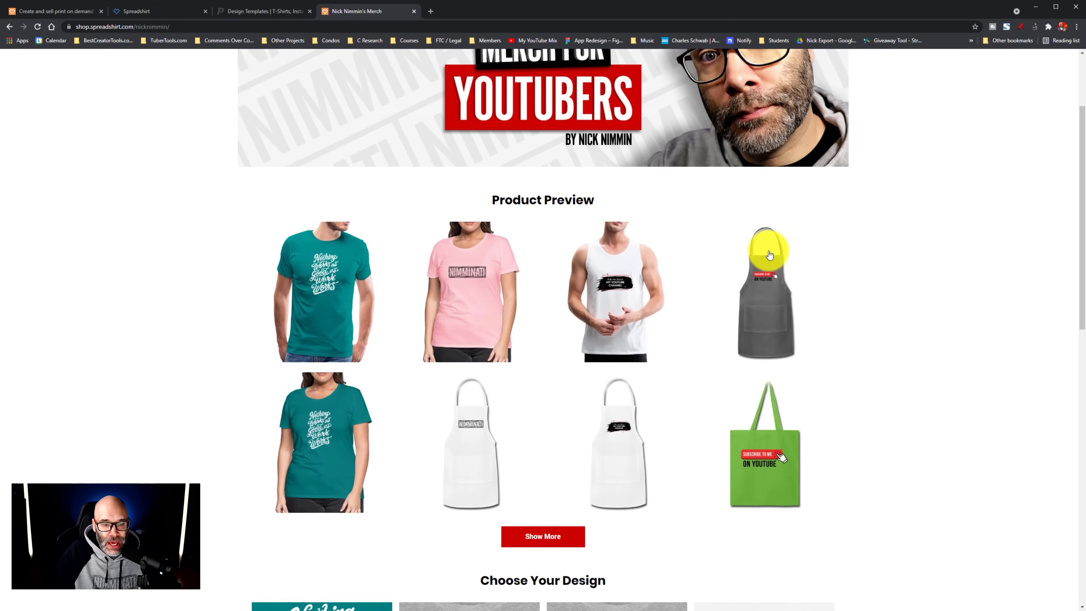
scroll(608, 208, down, 9)
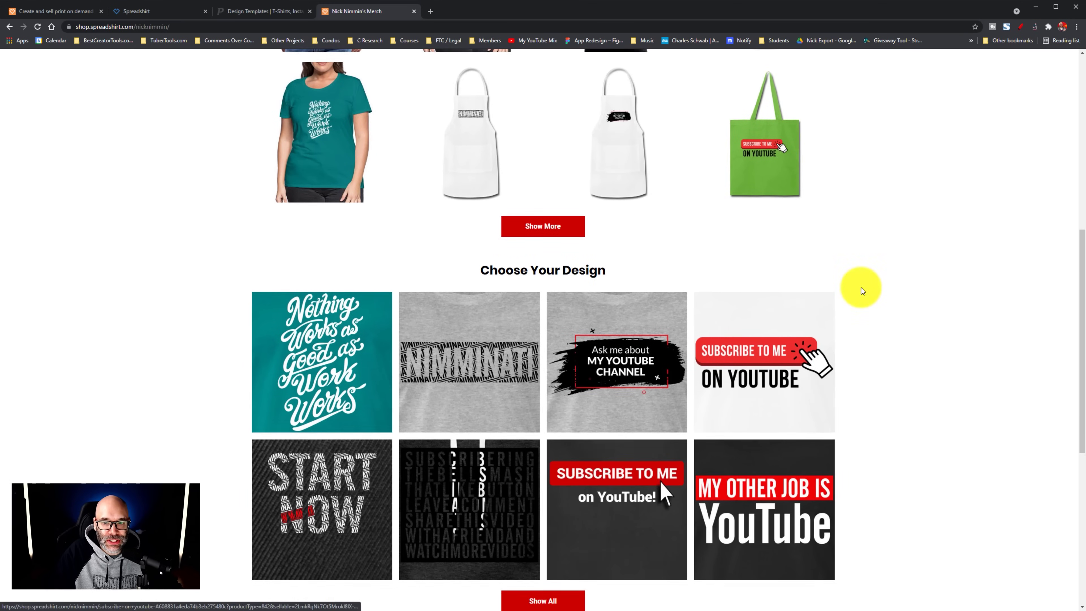
scroll(569, 266, down, 6)
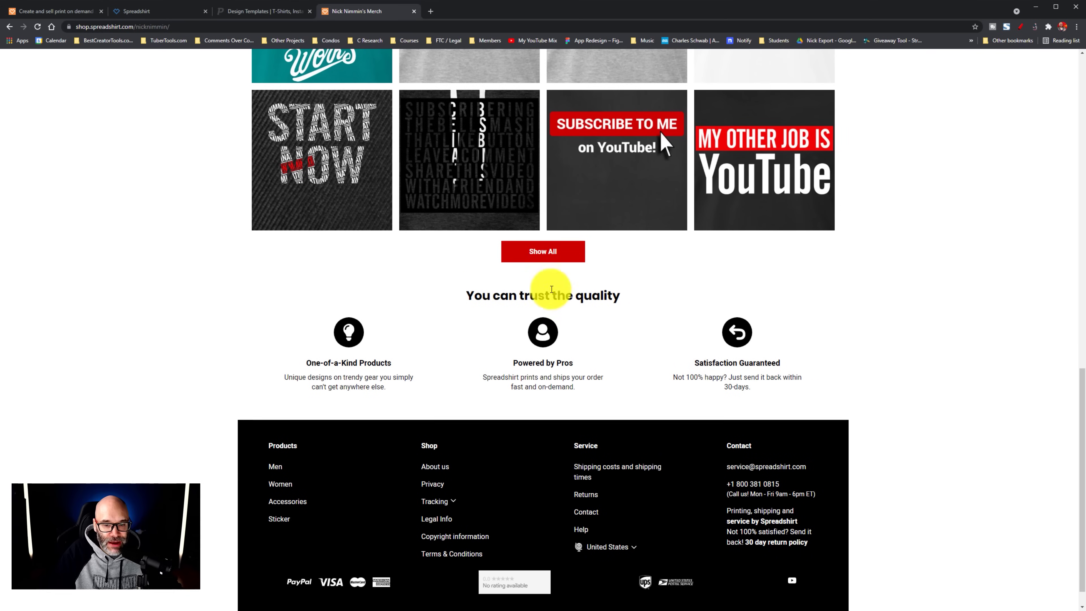
scroll(821, 397, up, 20)
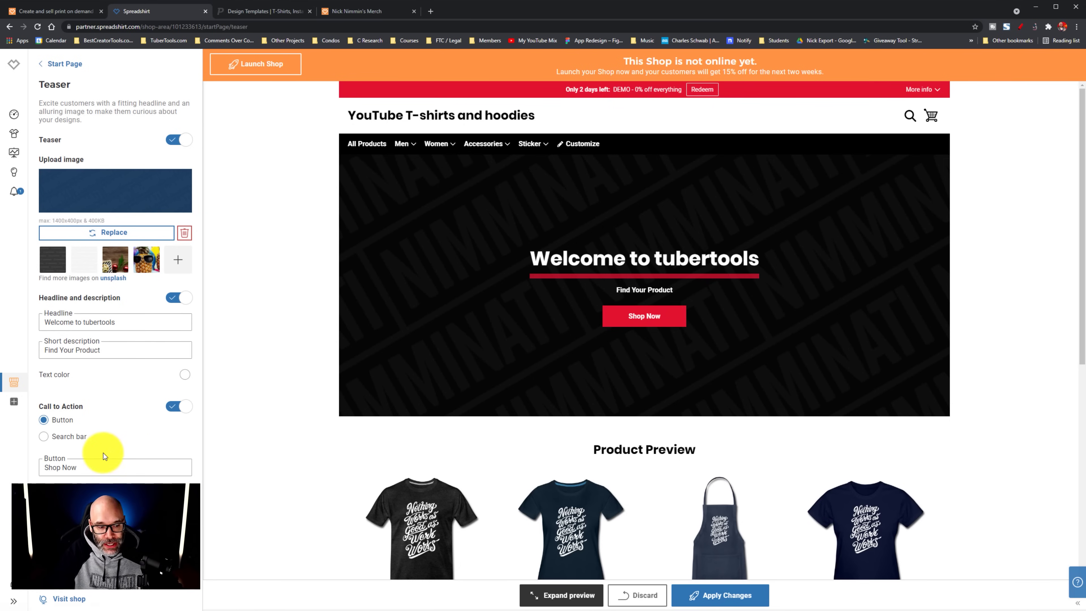
Step: Relabel the teaser button 'Show More Nimminati Merch!' and check its link target
drag(92, 467, 28, 451)
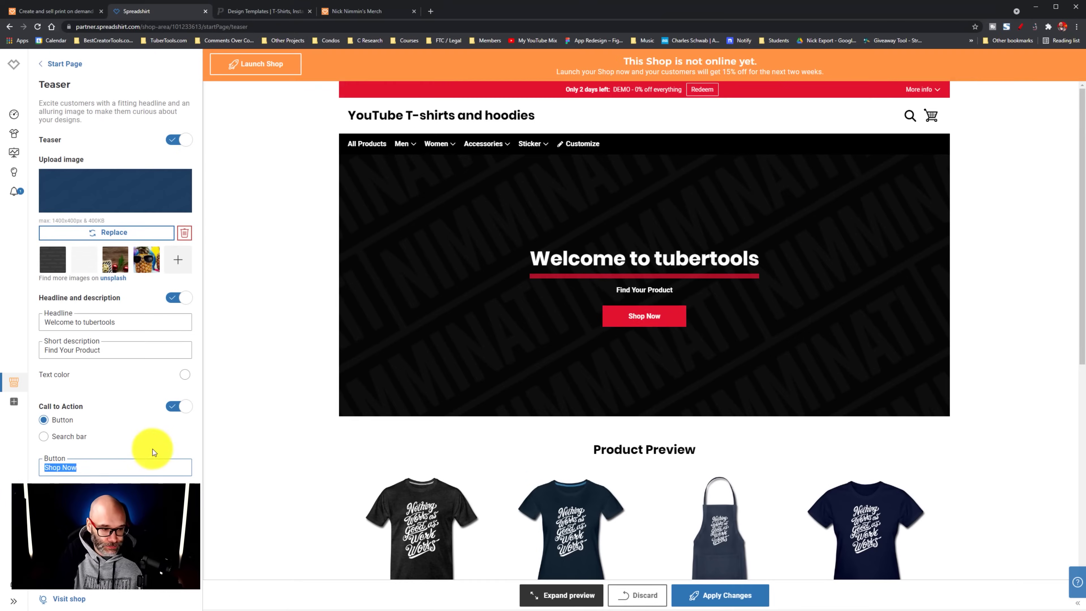
text(Show More Nimminati Merch!)
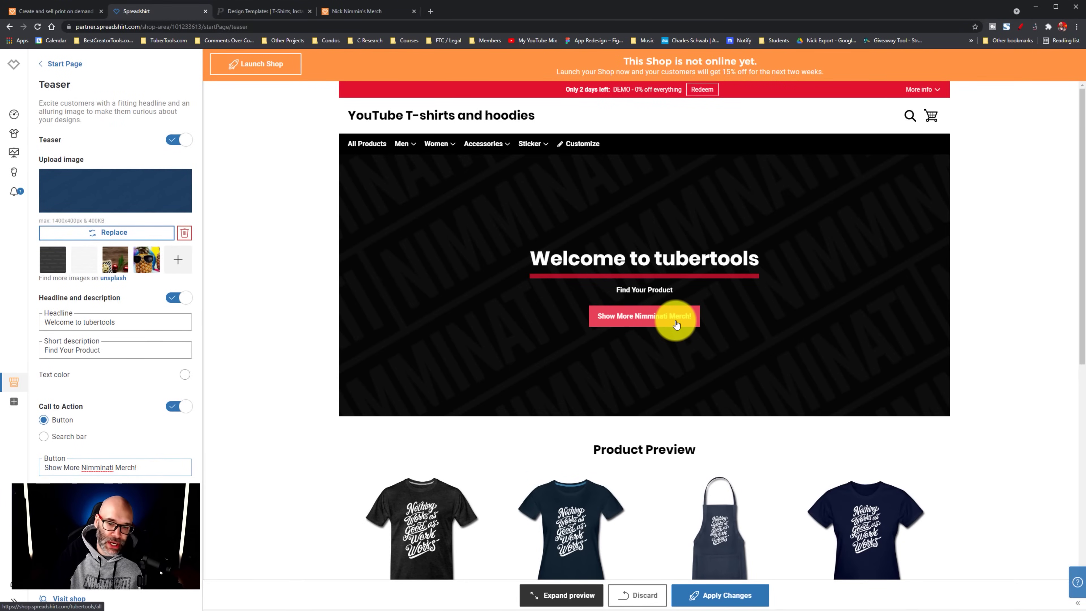
click(95, 502)
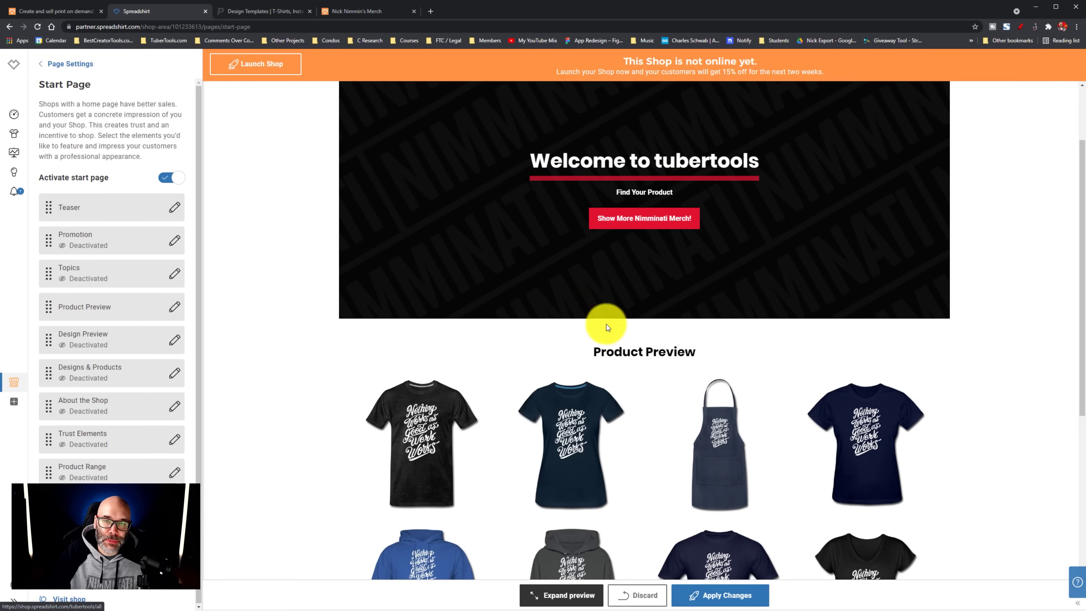
scroll(606, 322, down, 2)
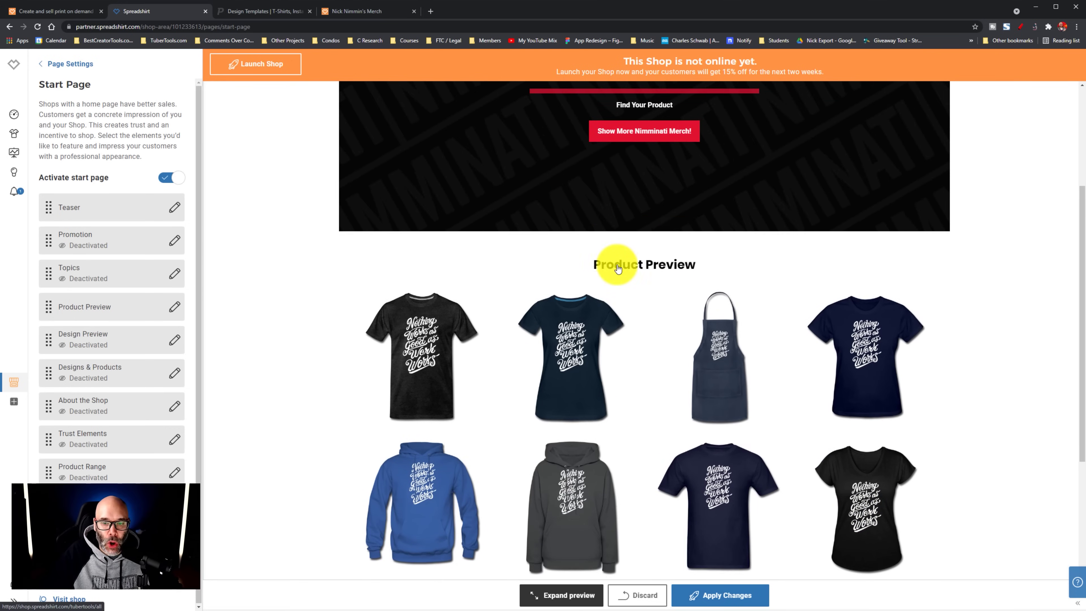
Step: Replace the Product Preview headline with the Merch Previews title, then launch the shop
scroll(620, 261, down, 1)
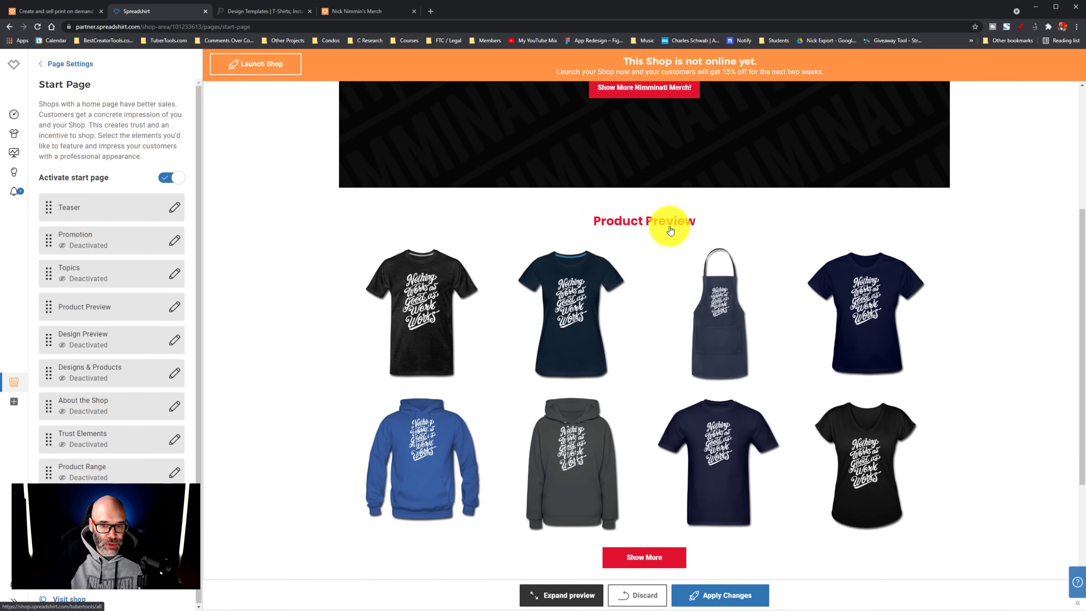
click(174, 314)
drag(106, 167, 29, 161)
text(Nick Nimmin's Merch Previews)
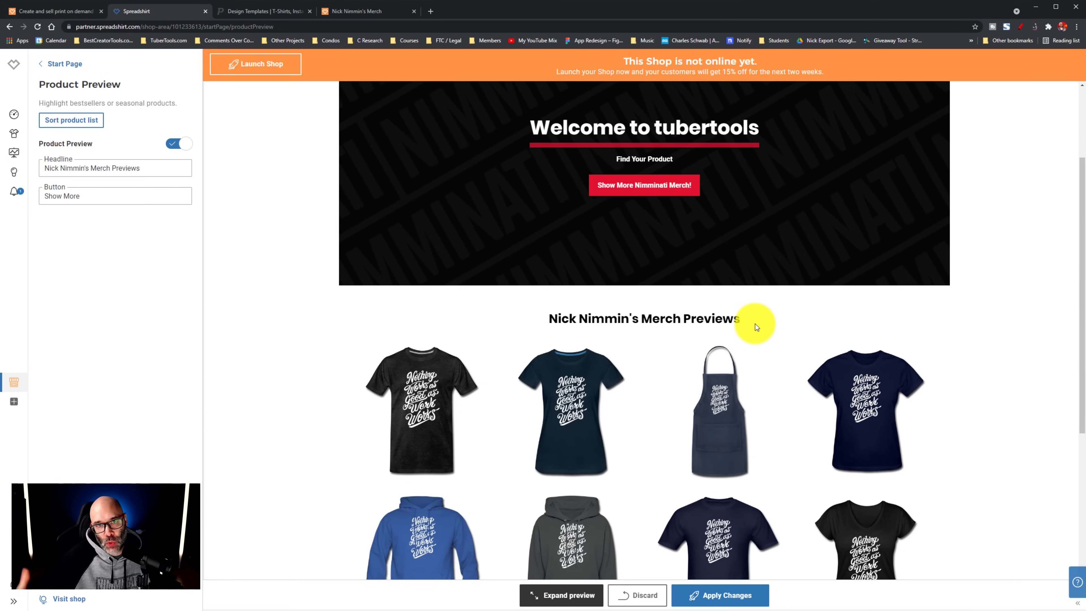
click(679, 179)
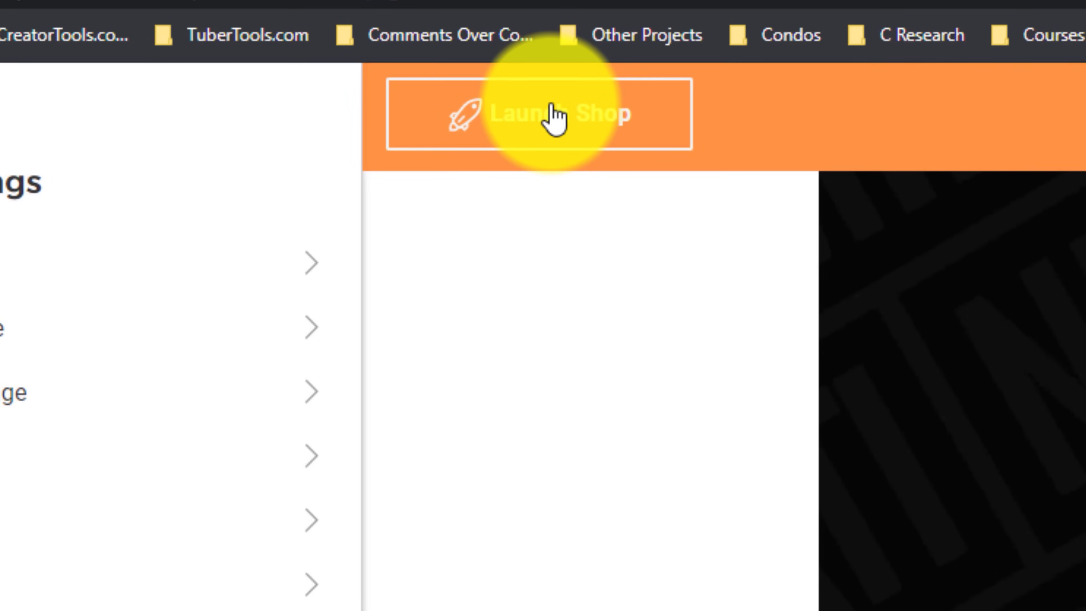
click(554, 119)
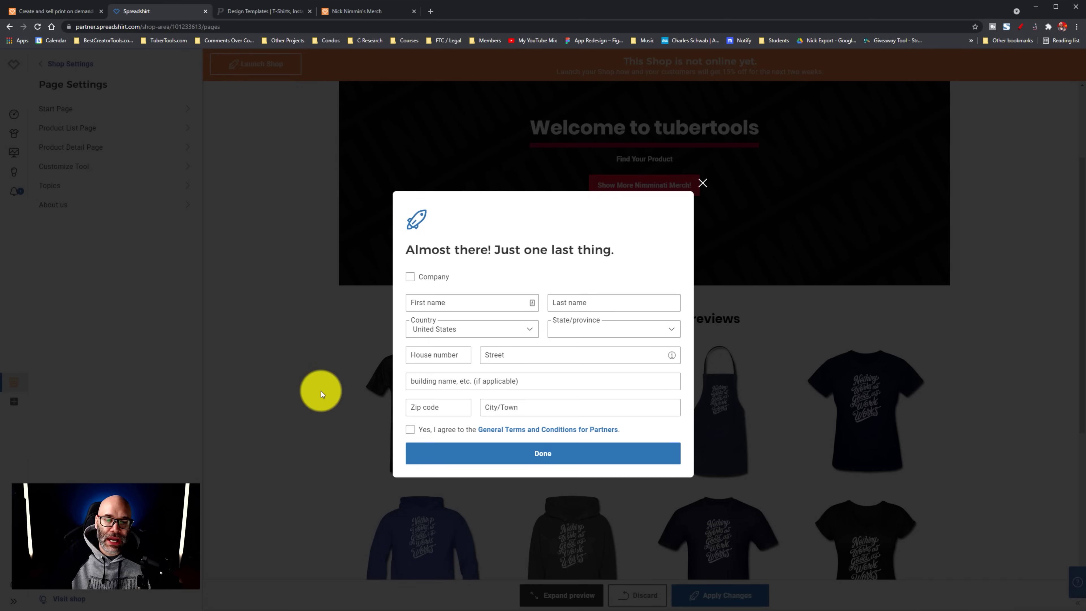